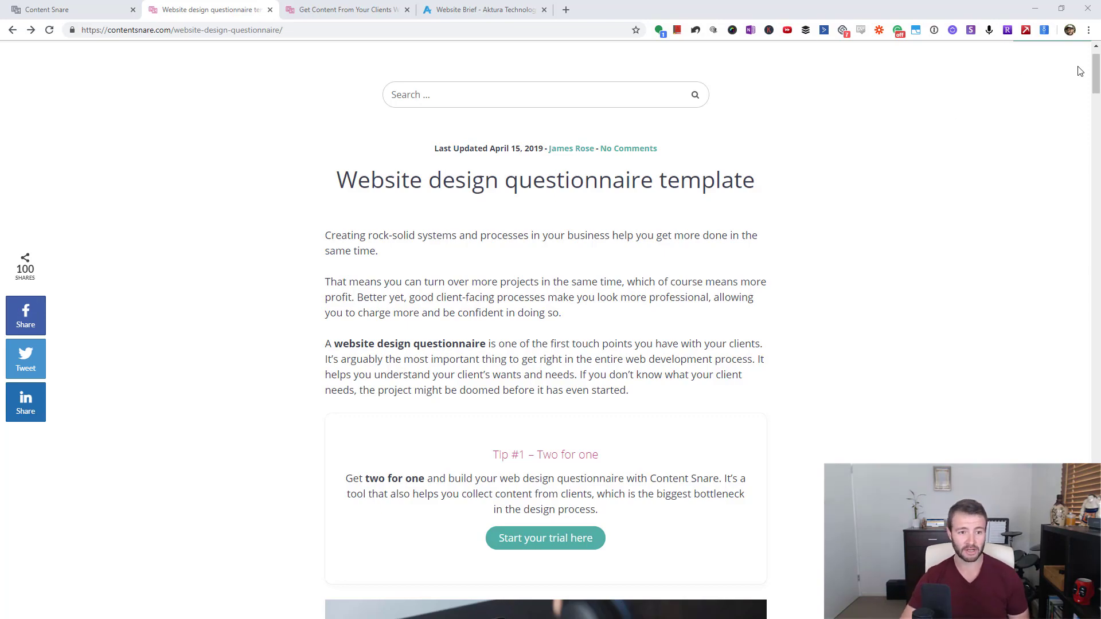
- Read down the questionnaire article past the 'Interpreting the results to filter clients' heading
{"action": "left_click", "coordinate": [1097, 91]}
{"action": "scroll", "coordinate": [765, 242], "scroll_direction": "down", "scroll_amount": 15}
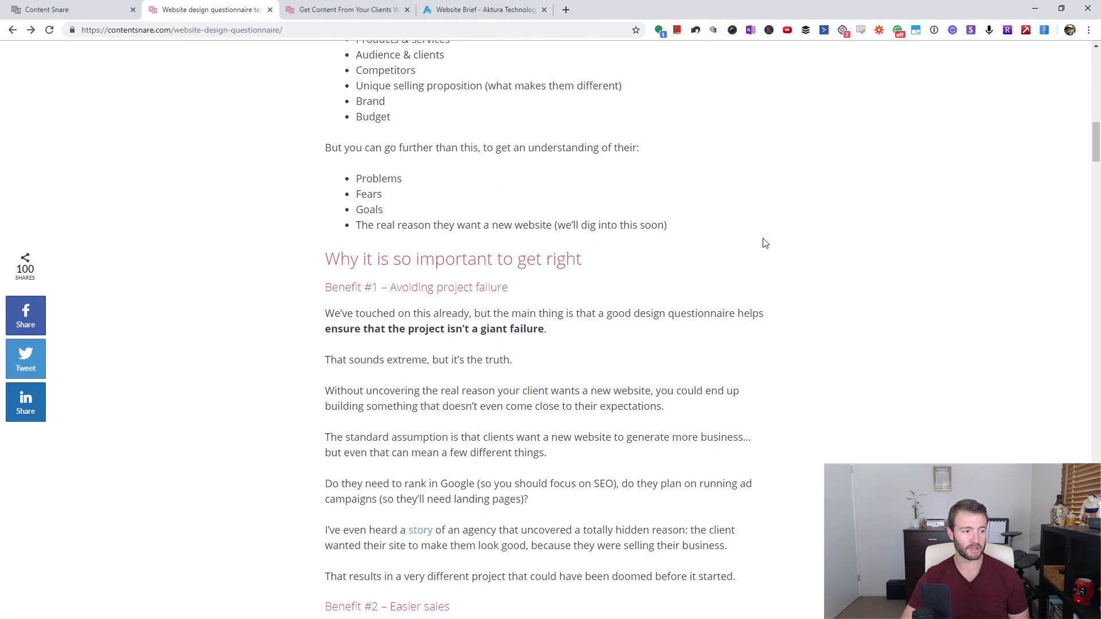
{"action": "scroll", "coordinate": [310, 164], "scroll_direction": "down", "scroll_amount": 2}
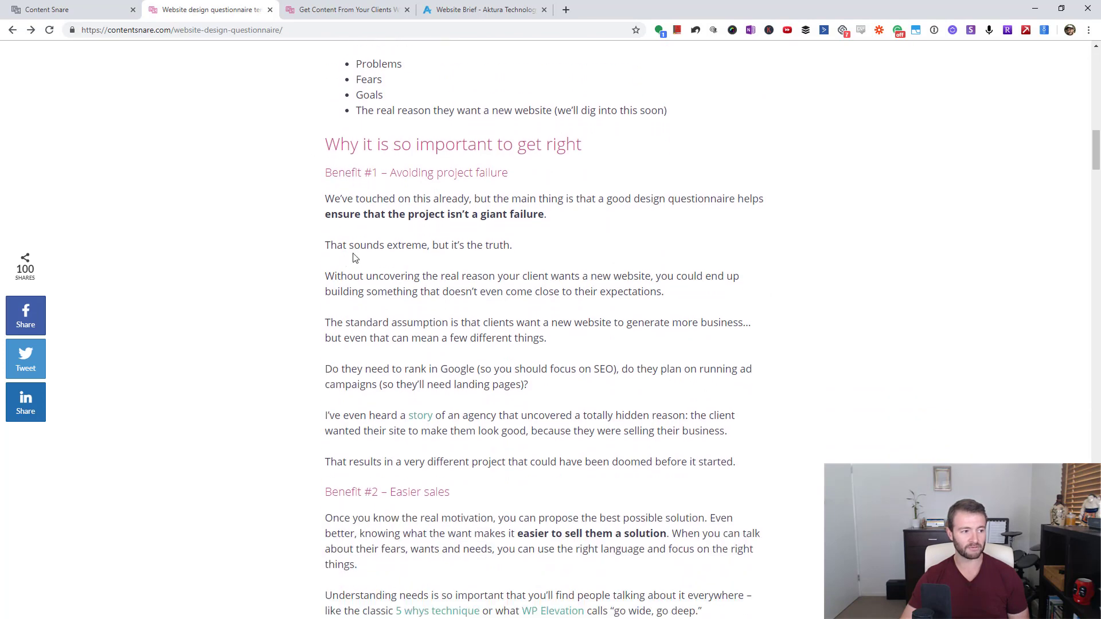
{"action": "scroll", "coordinate": [353, 258], "scroll_direction": "down", "scroll_amount": 10}
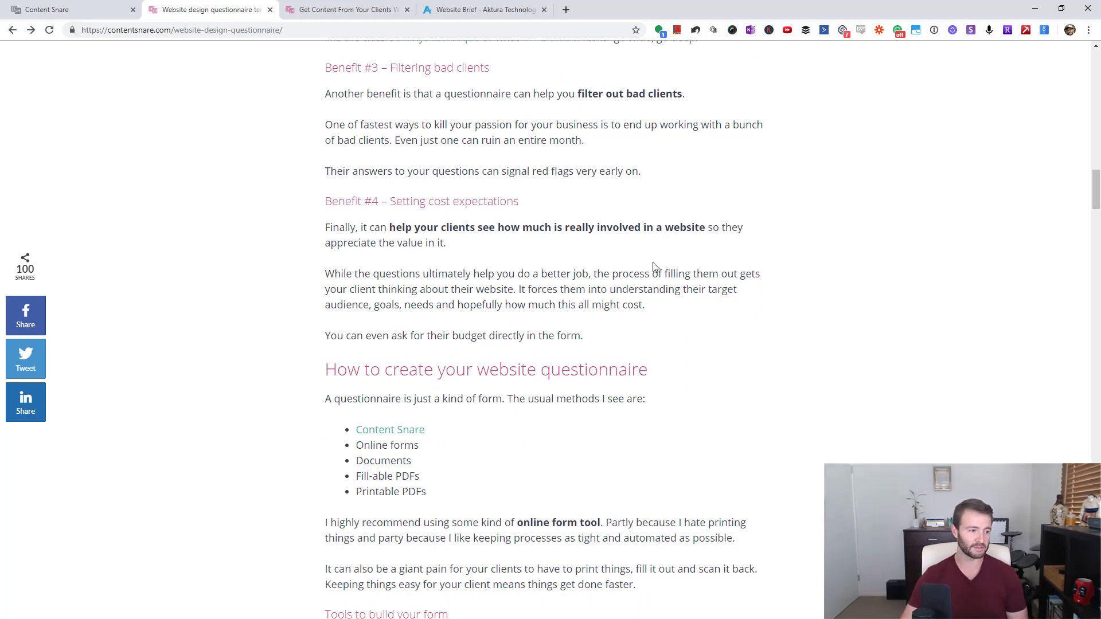
{"action": "scroll", "coordinate": [613, 280], "scroll_direction": "down", "scroll_amount": 2}
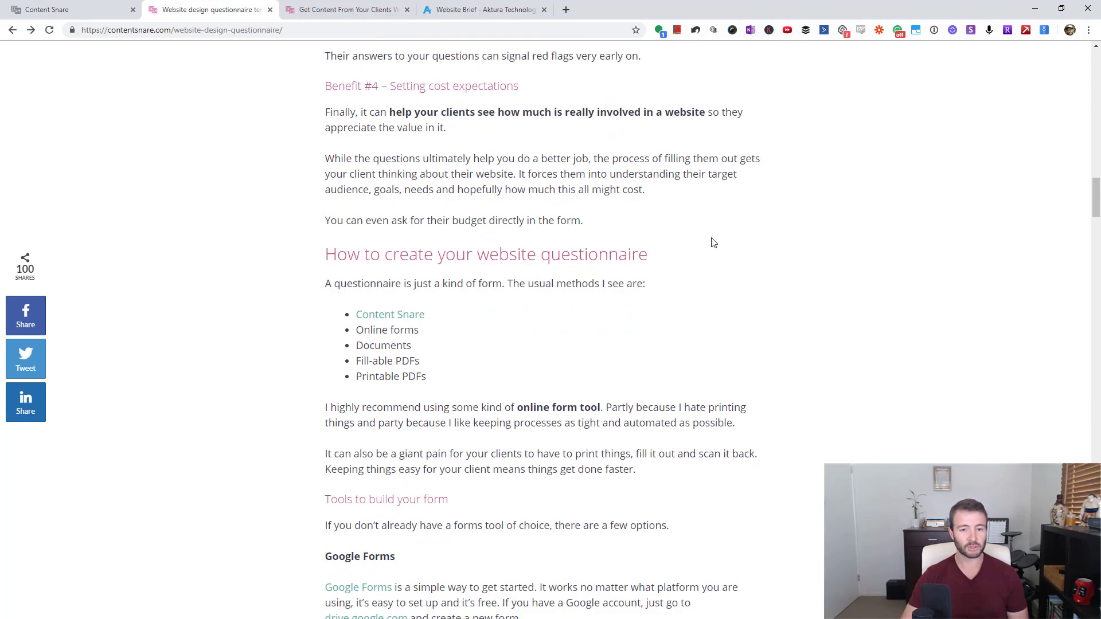
{"action": "scroll", "coordinate": [713, 242], "scroll_direction": "down", "scroll_amount": 16}
{"action": "scroll", "coordinate": [713, 241], "scroll_direction": "down", "scroll_amount": 17}
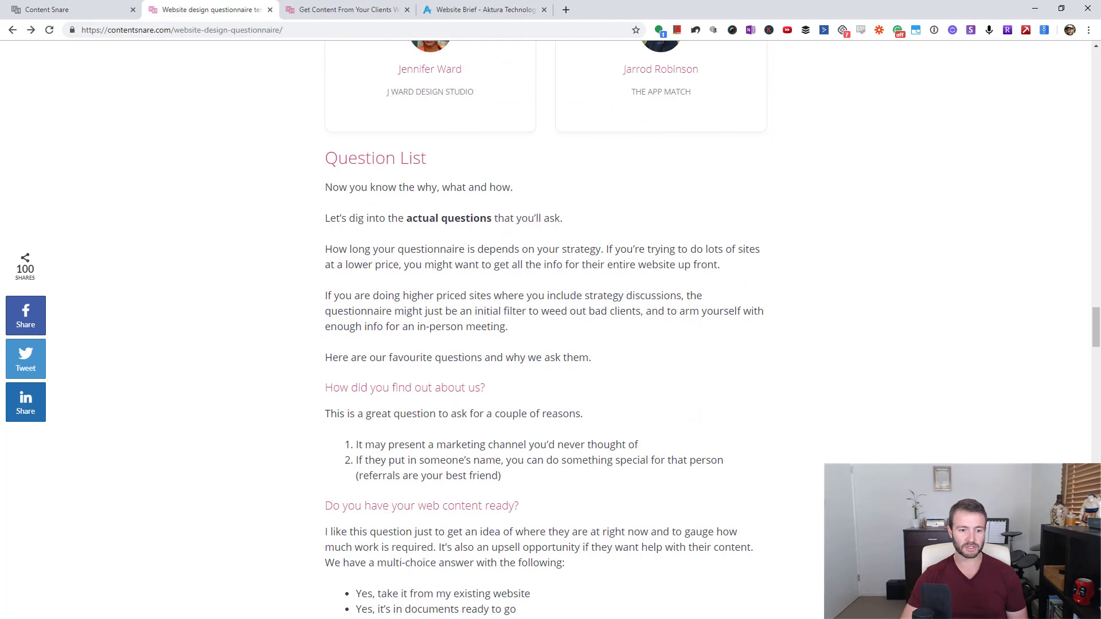
{"action": "left_click_drag", "start_coordinate": [1096, 325], "coordinate": [1092, 417]}
{"action": "left_click_drag", "start_coordinate": [324, 188], "coordinate": [618, 188]}
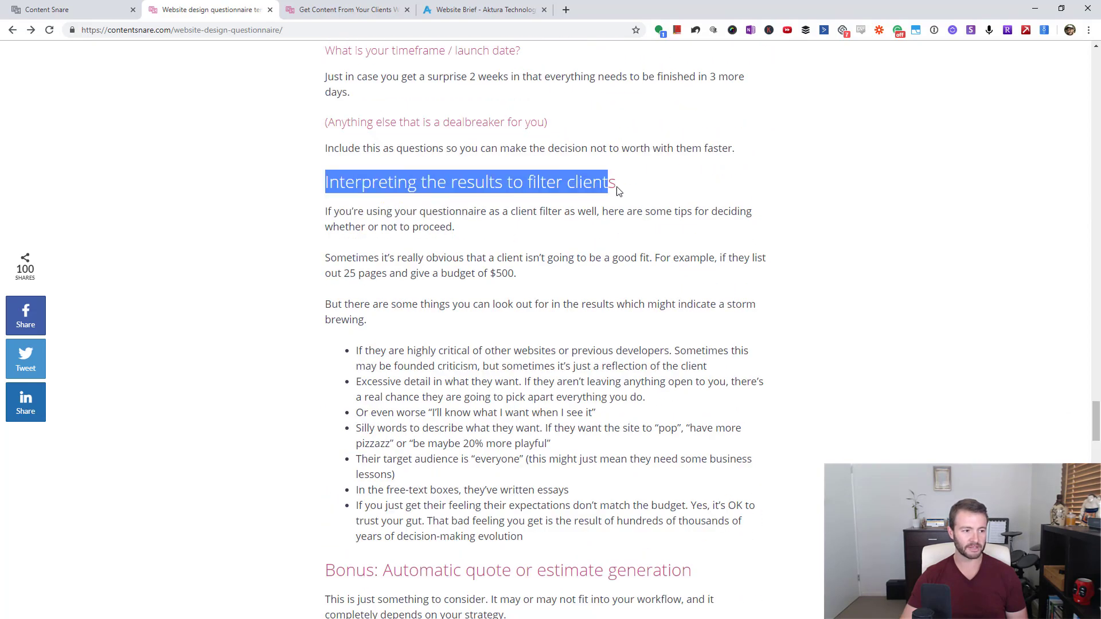
{"action": "left_click", "coordinate": [617, 189]}
{"action": "scroll", "coordinate": [777, 387], "scroll_direction": "down", "scroll_amount": 8}
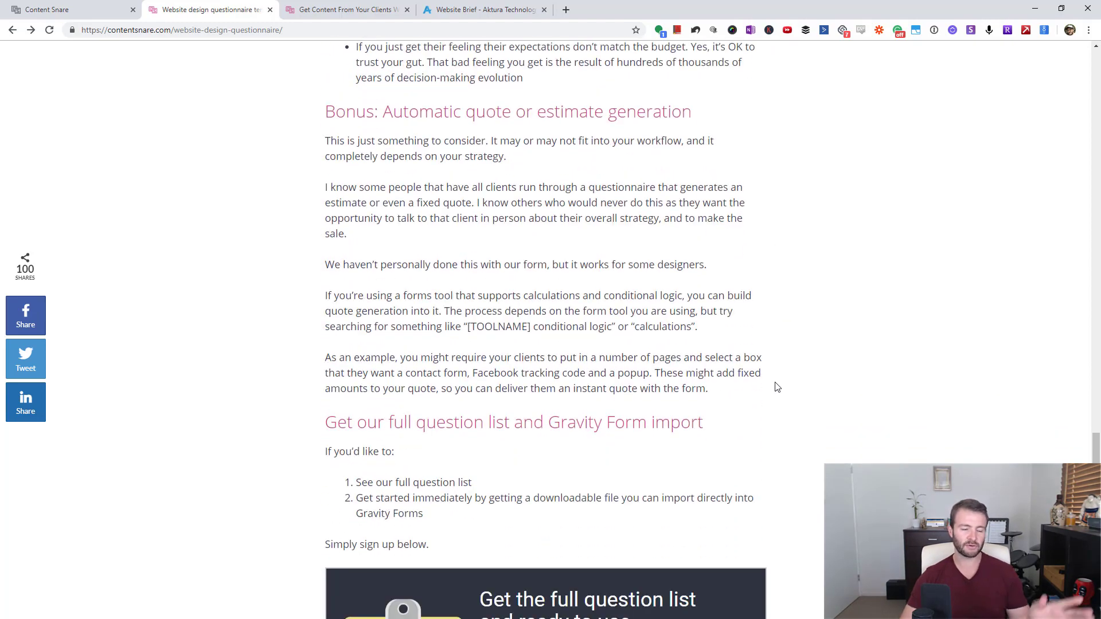
{"action": "left_click_drag", "start_coordinate": [1096, 456], "coordinate": [1096, 336]}
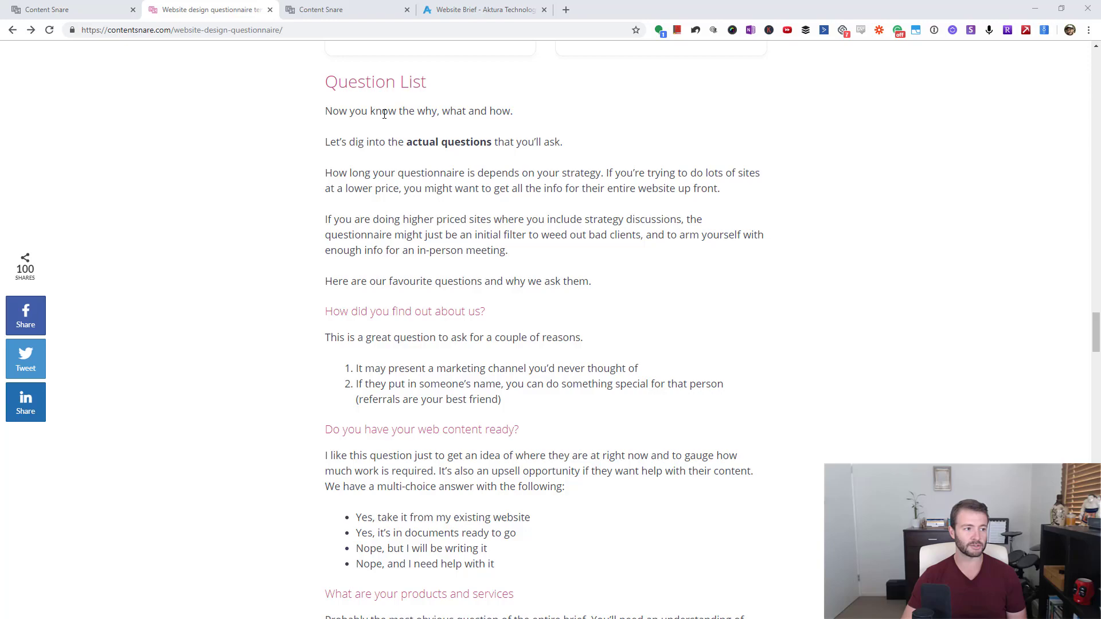
{"action": "left_click_drag", "start_coordinate": [1096, 334], "coordinate": [1096, 68]}
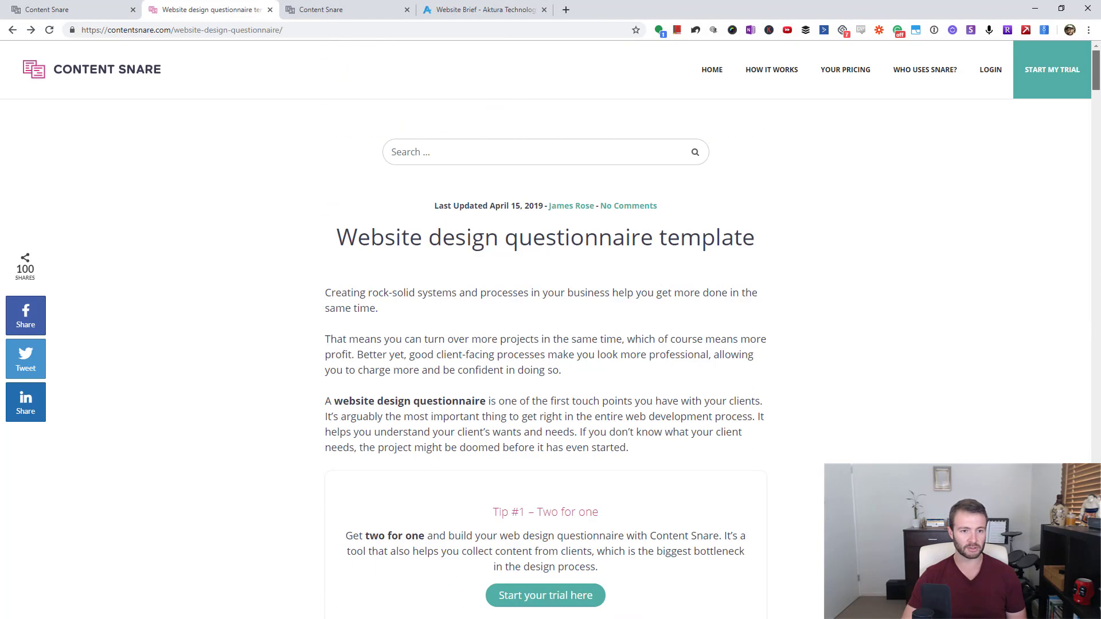
- Open the free trial sign-up page, then switch to the Aktura Website Brief form
{"action": "left_click", "coordinate": [1059, 76]}
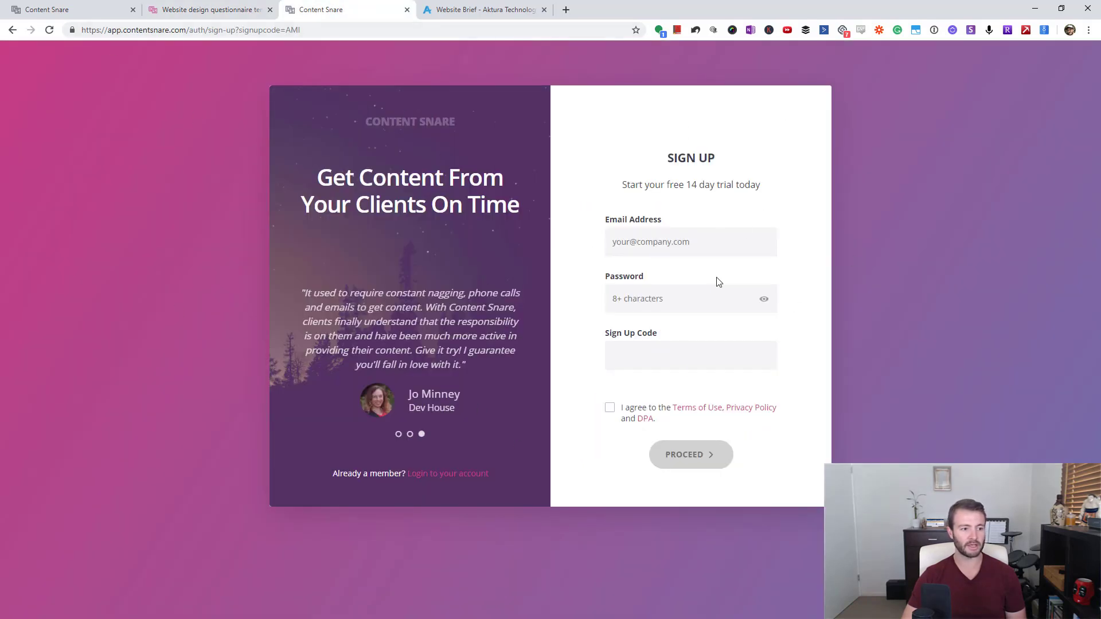
{"action": "left_click", "coordinate": [209, 9]}
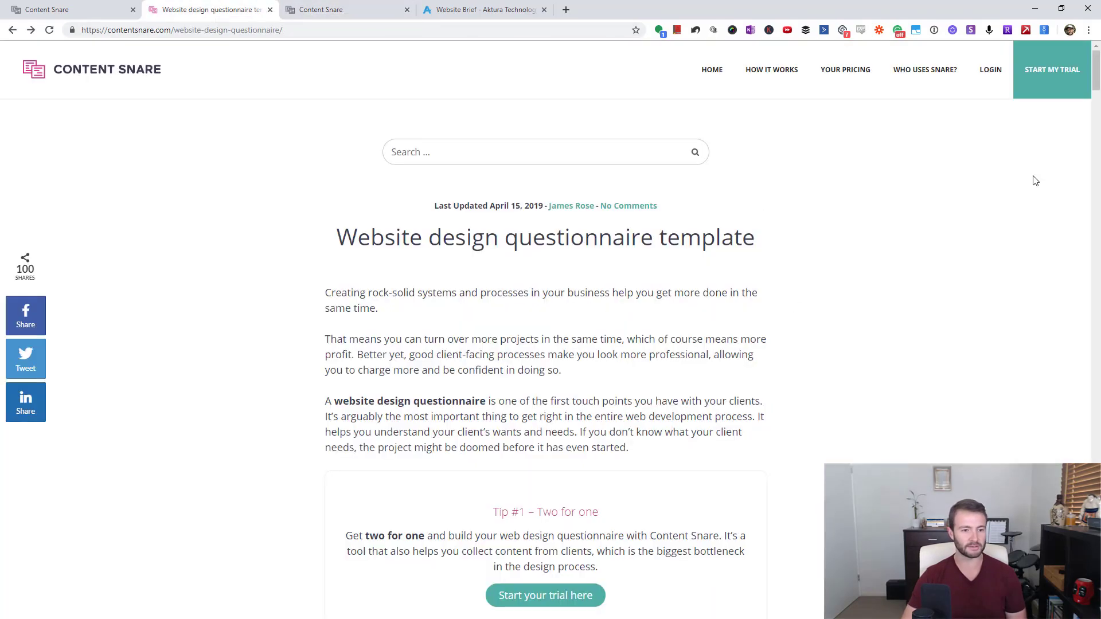
{"action": "left_click_drag", "start_coordinate": [1096, 69], "coordinate": [1096, 333]}
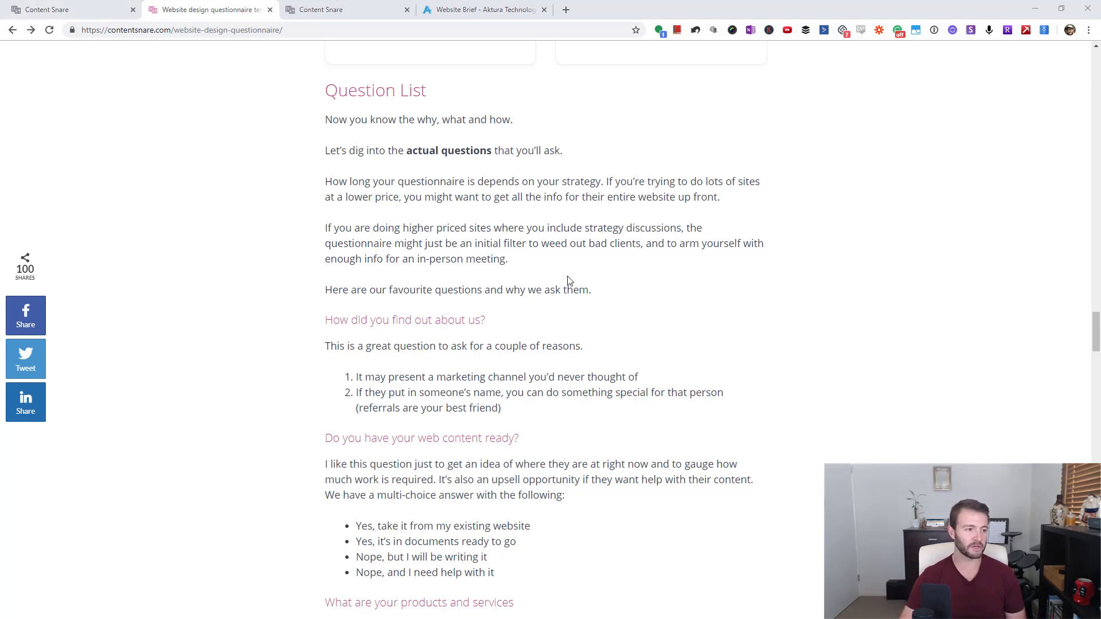
{"action": "left_click", "coordinate": [481, 10]}
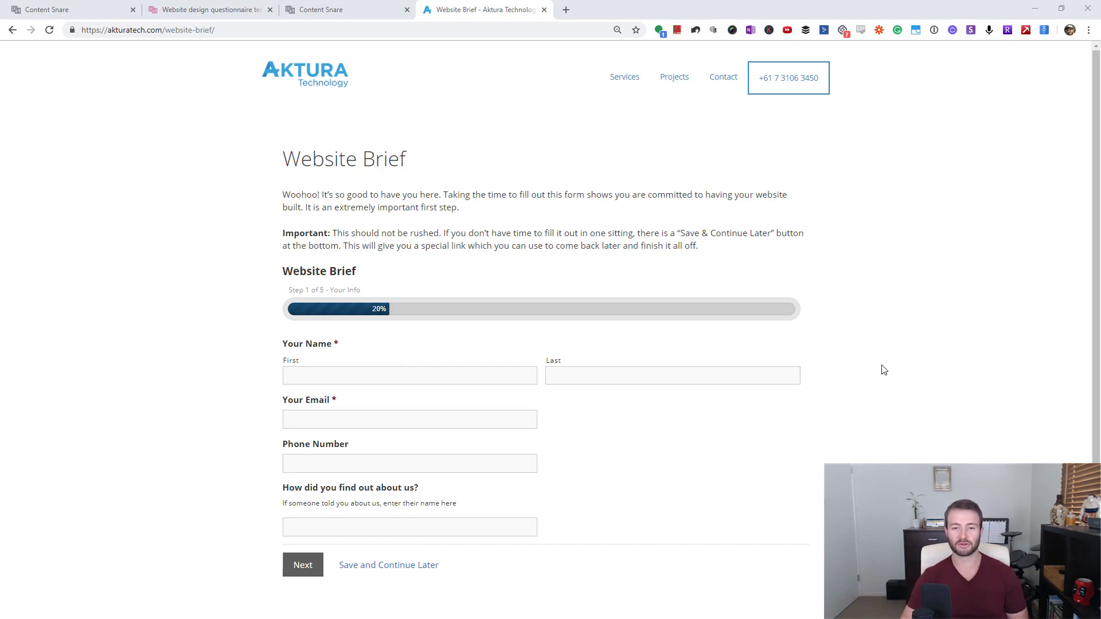
{"action": "left_click", "coordinate": [236, 8]}
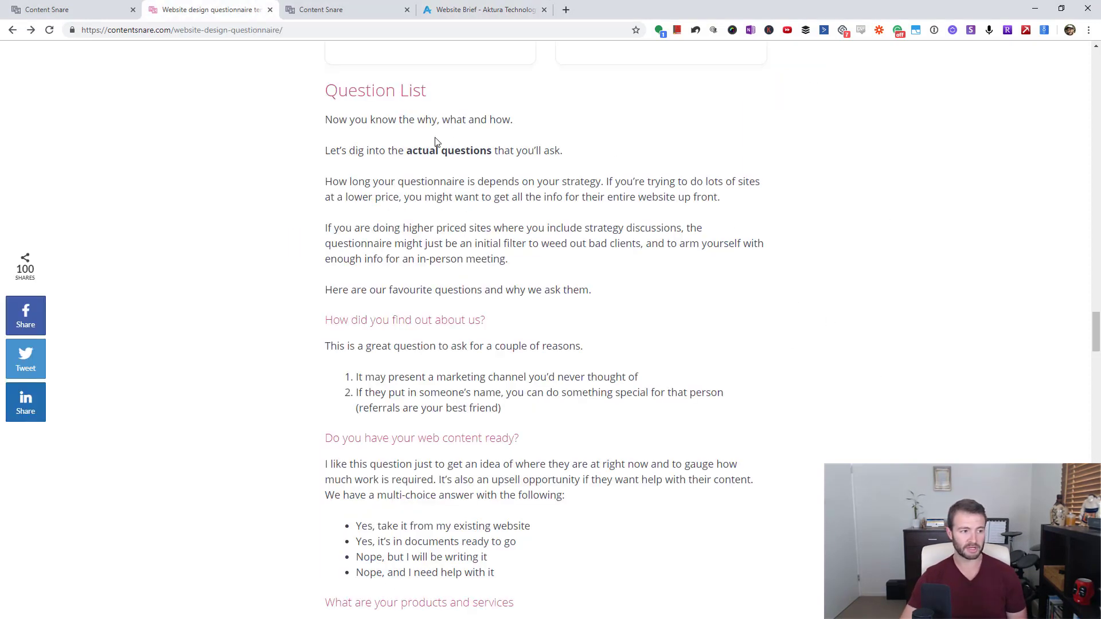
{"action": "scroll", "coordinate": [468, 338], "scroll_direction": "down", "scroll_amount": 2}
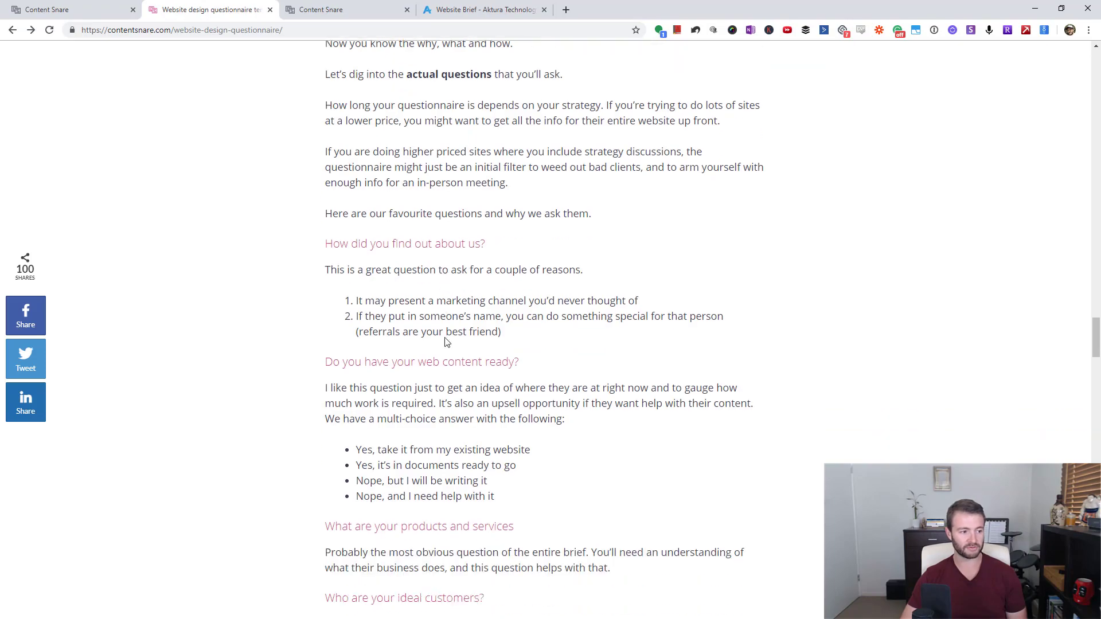
{"action": "scroll", "coordinate": [413, 323], "scroll_direction": "down", "scroll_amount": 18}
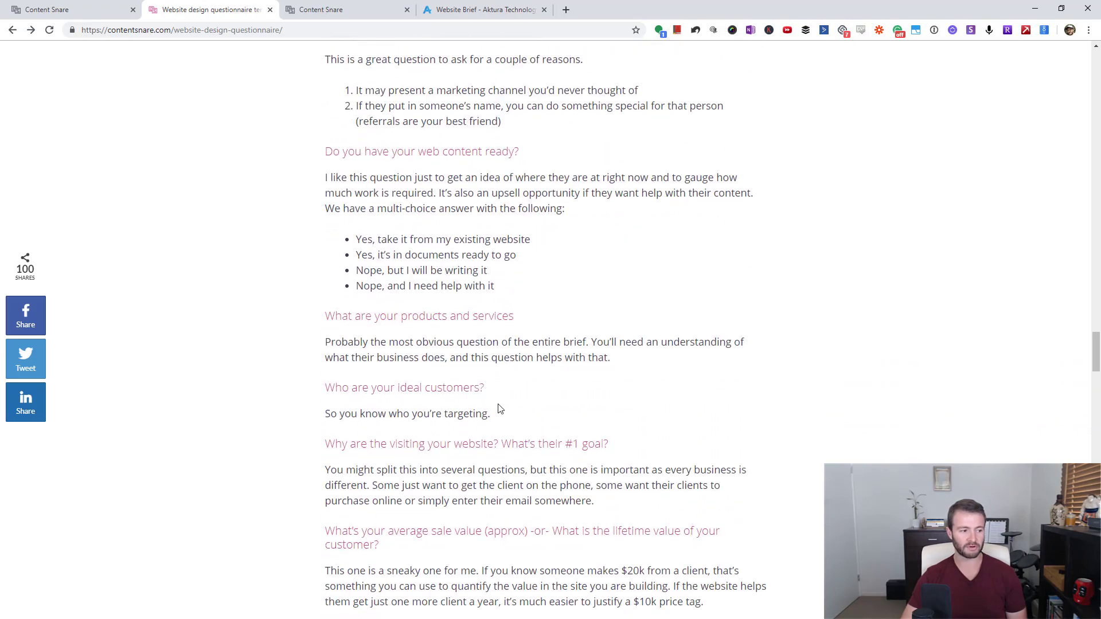
{"action": "scroll", "coordinate": [517, 386], "scroll_direction": "up", "scroll_amount": 10}
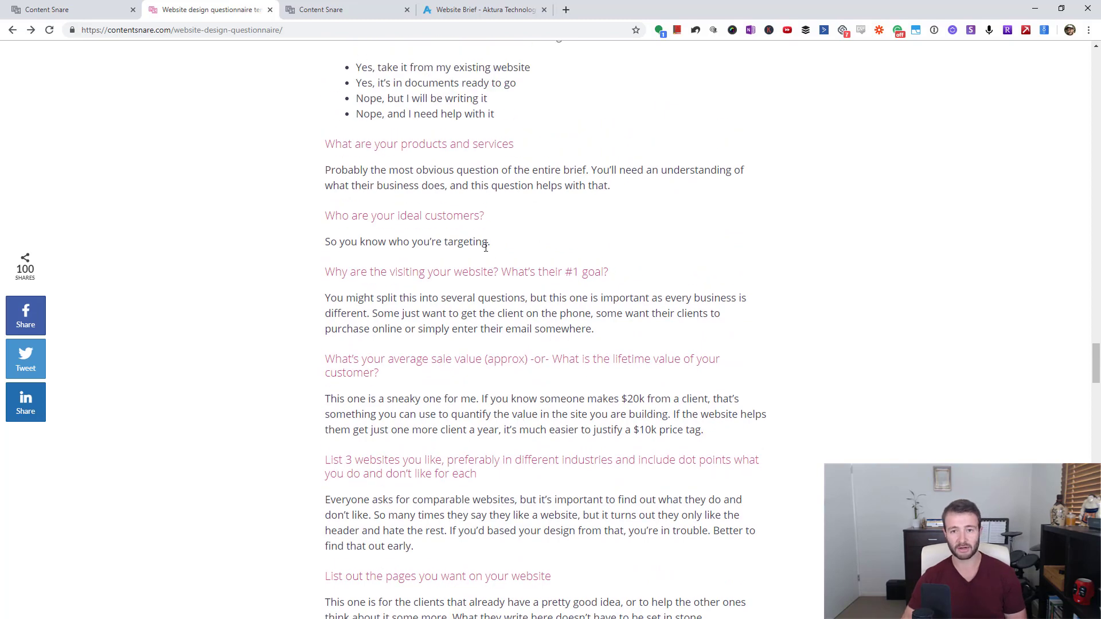
{"action": "left_click", "coordinate": [491, 6]}
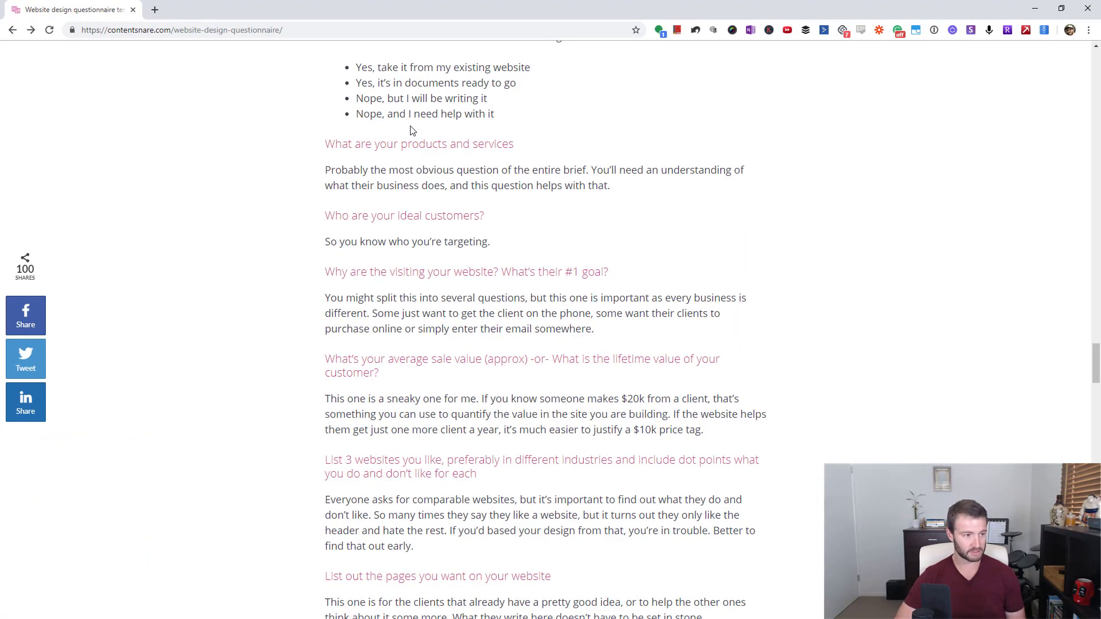
- Arrange the questionnaire article and Content Snare side by side on screen
{"action": "key", "text": "super+Right"}
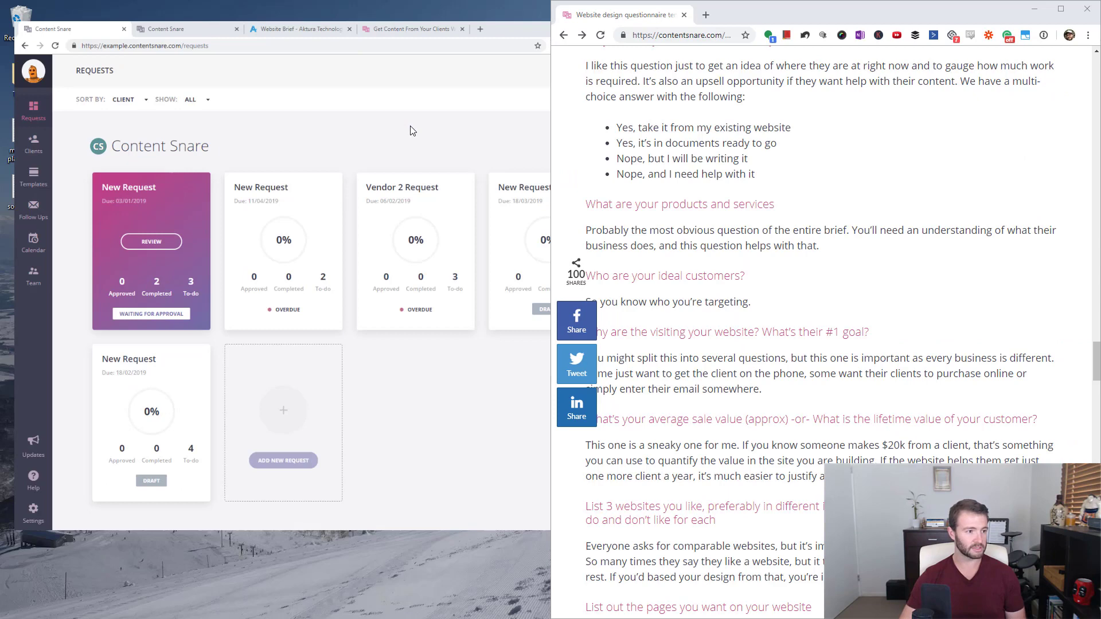
{"action": "key", "text": "Return"}
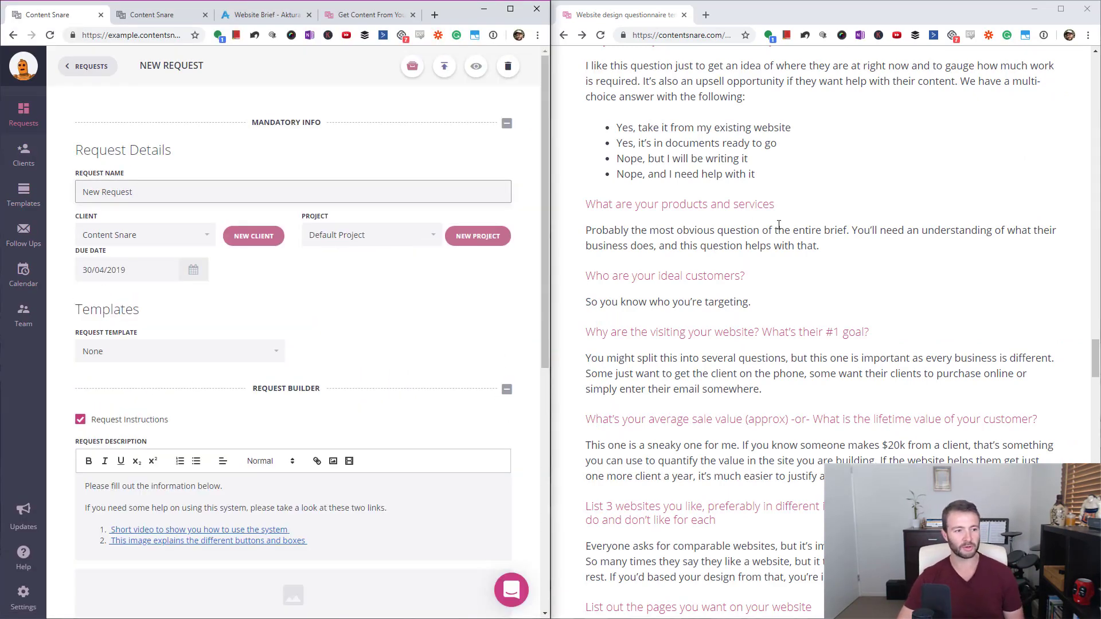
{"action": "scroll", "coordinate": [775, 230], "scroll_direction": "up", "scroll_amount": 4}
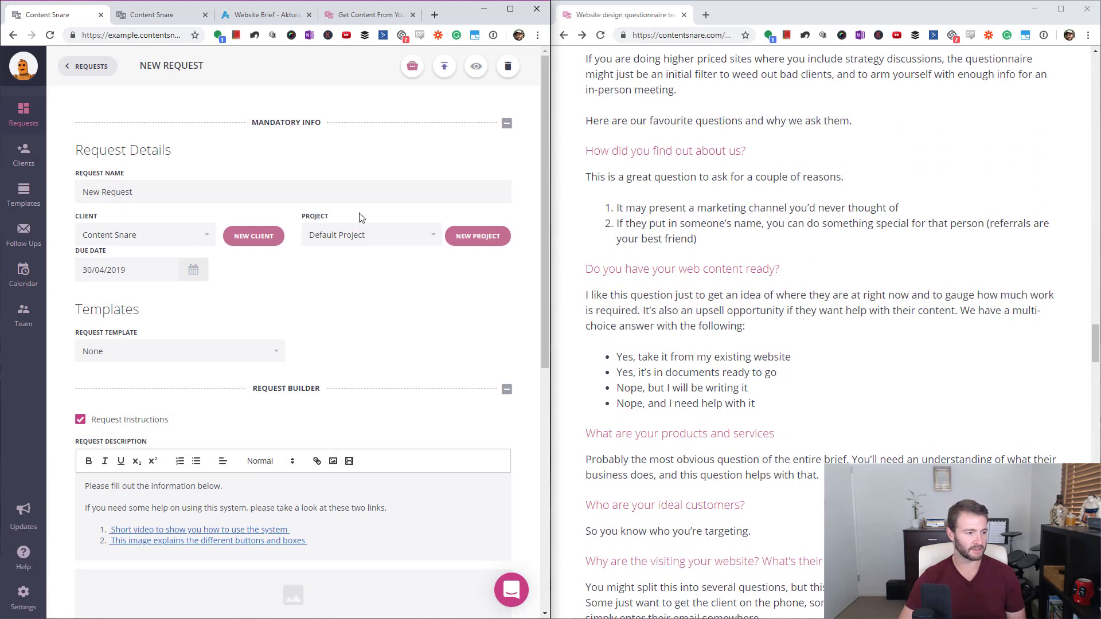
- Rename the new request from 'New Request' to 'Website Questionnaire'
{"action": "left_click_drag", "start_coordinate": [307, 192], "coordinate": [63, 198]}
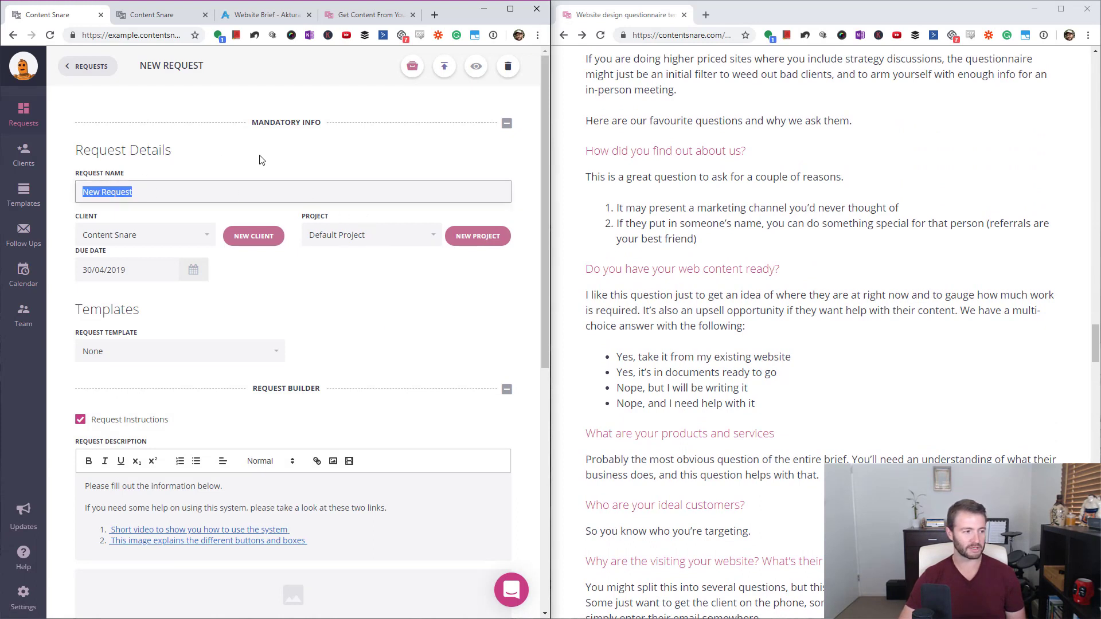
{"action": "type", "text": "Website"}
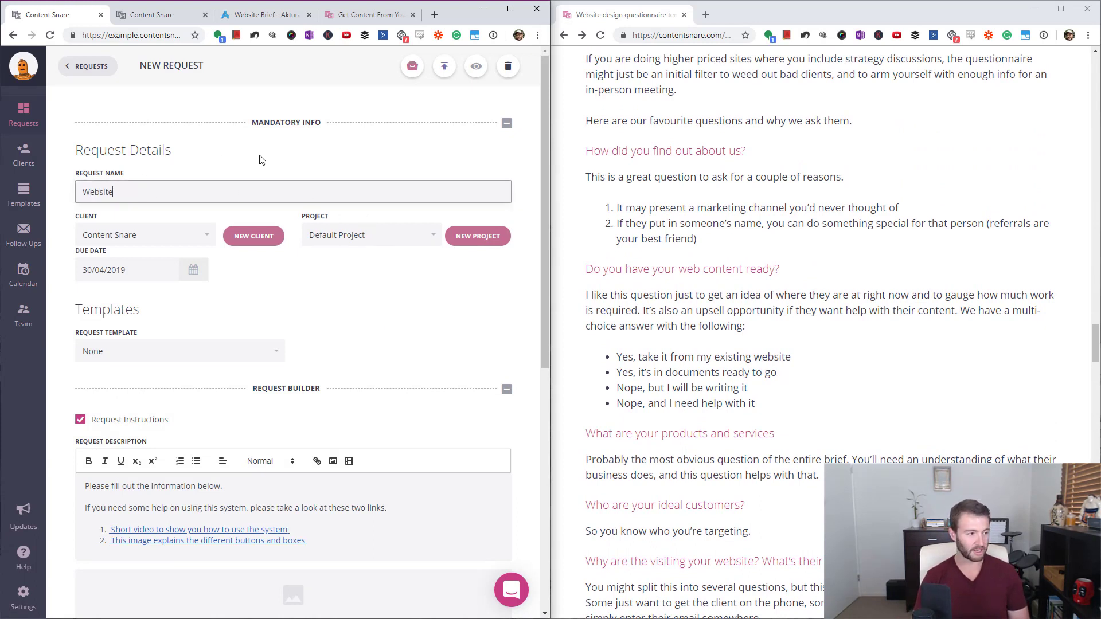
{"action": "type", "text": " Questionnaire"}
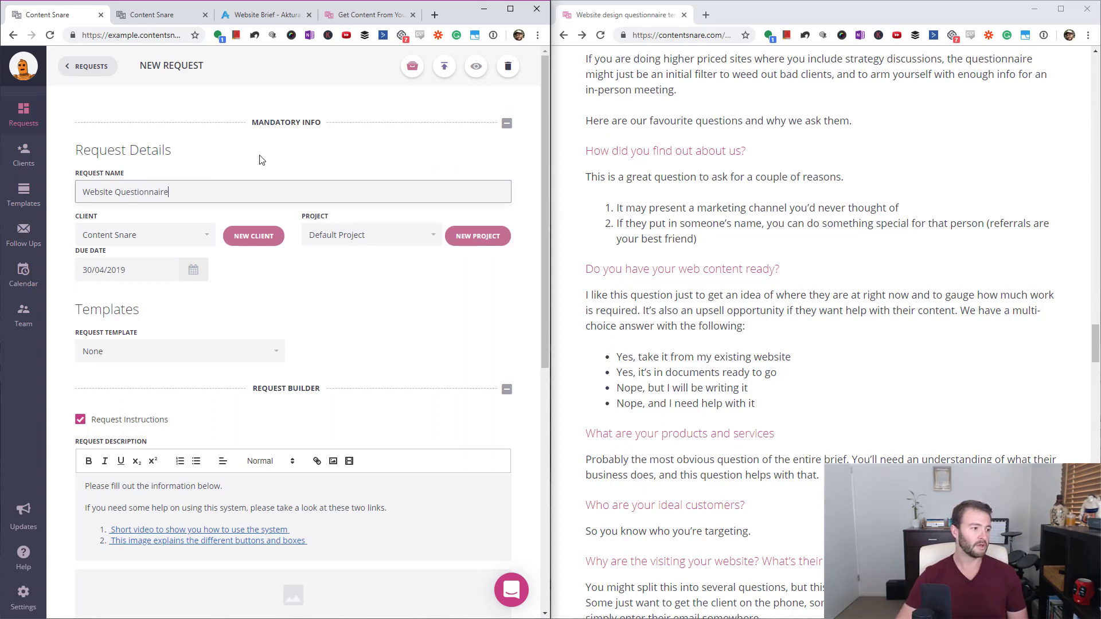
{"action": "key", "text": "Tab"}
{"action": "left_click", "coordinate": [242, 257]}
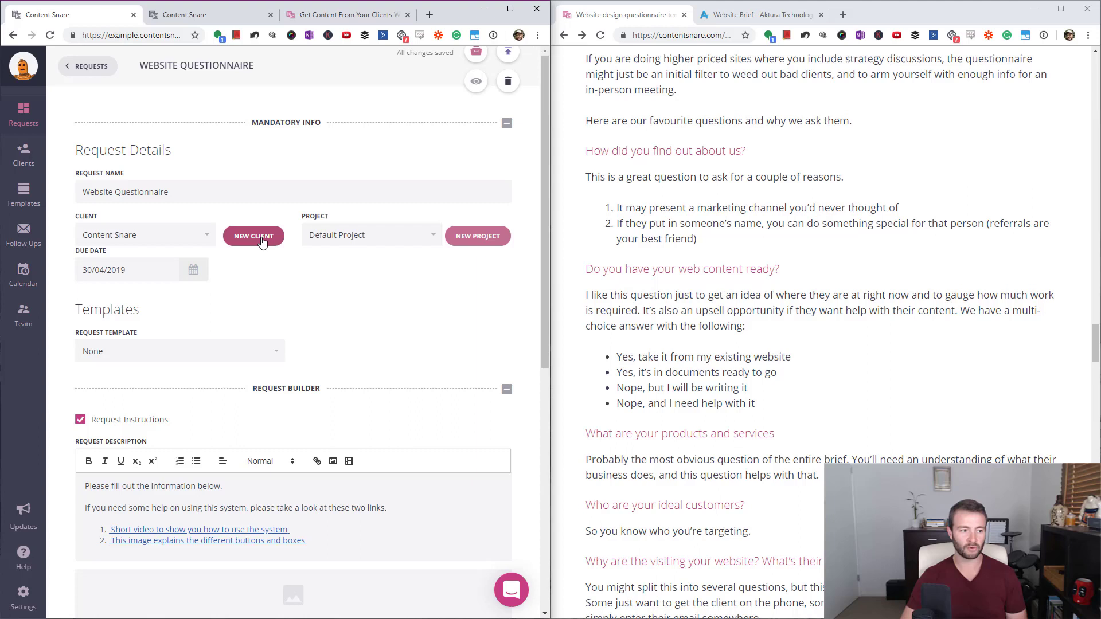
{"action": "left_click", "coordinate": [261, 240]}
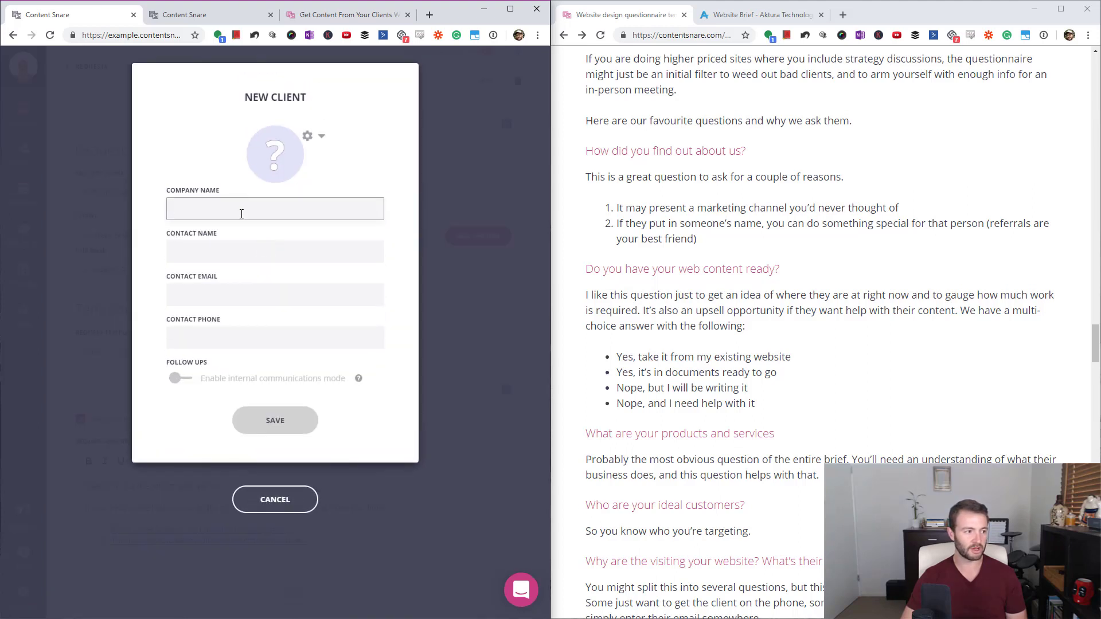
{"action": "left_click", "coordinate": [240, 210]}
{"action": "left_click", "coordinate": [229, 181]}
{"action": "left_click", "coordinate": [229, 253]}
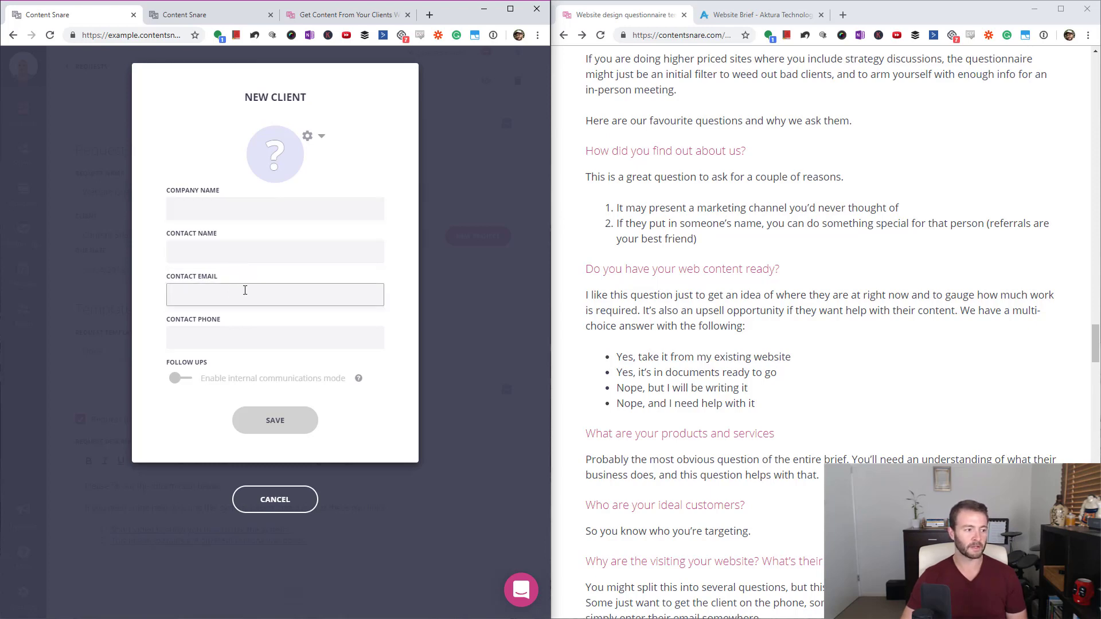
{"action": "left_click", "coordinate": [270, 503]}
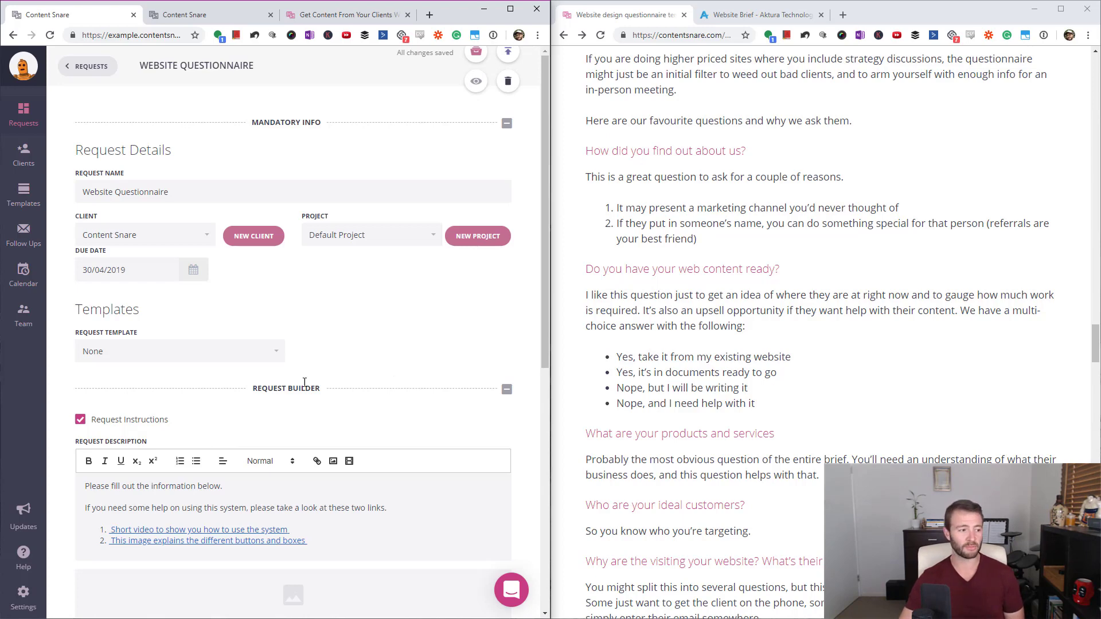
{"action": "left_click", "coordinate": [263, 349]}
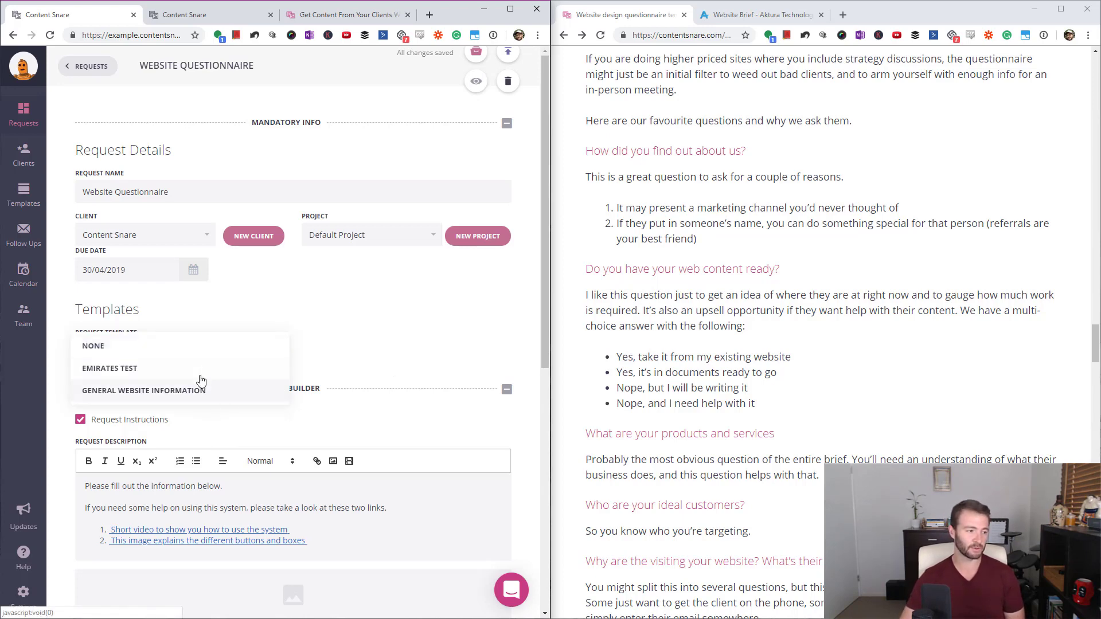
{"action": "left_click", "coordinate": [407, 338]}
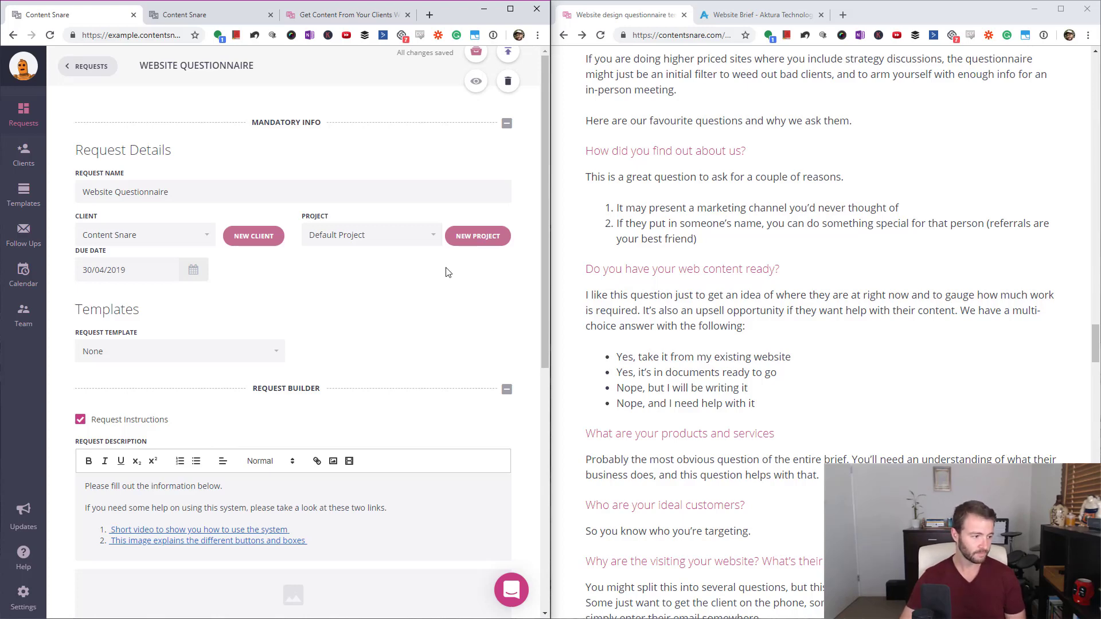
- Copy the intro paragraphs from the Aktura Website Brief page
{"action": "scroll", "coordinate": [394, 319], "scroll_direction": "down", "scroll_amount": 1}
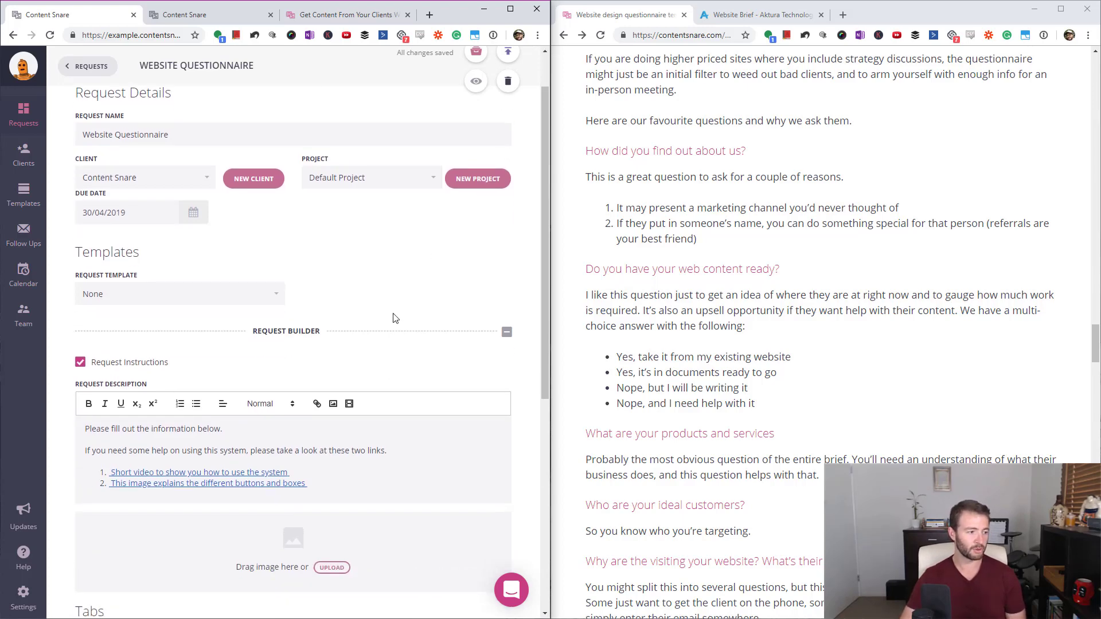
{"action": "left_click", "coordinate": [797, 16]}
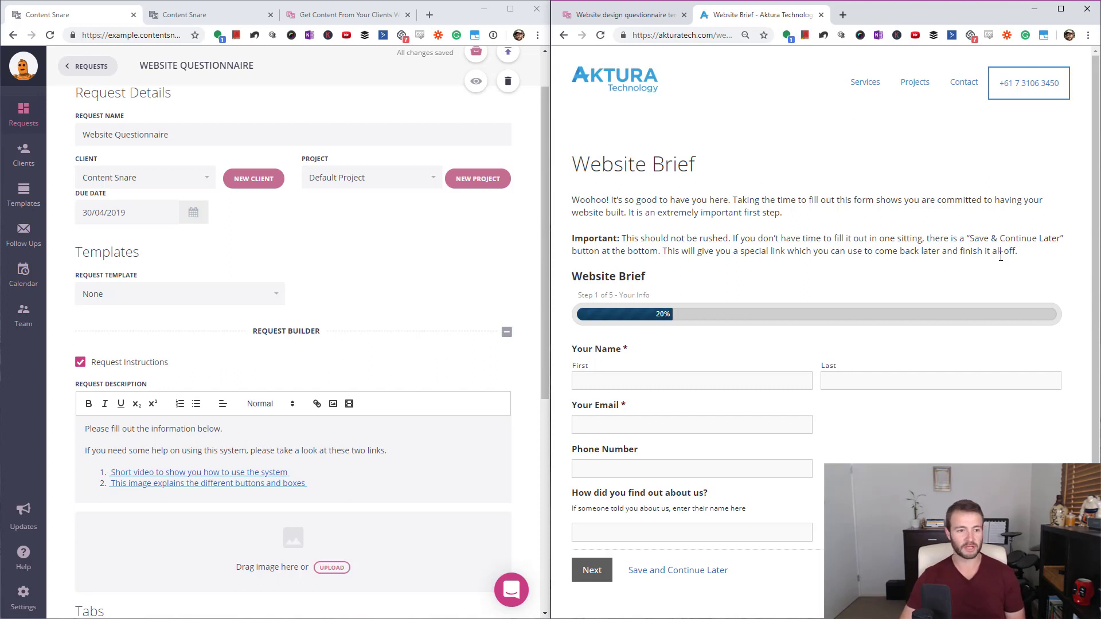
{"action": "left_click_drag", "start_coordinate": [1020, 252], "coordinate": [565, 205]}
{"action": "key", "text": "ctrl+c"}
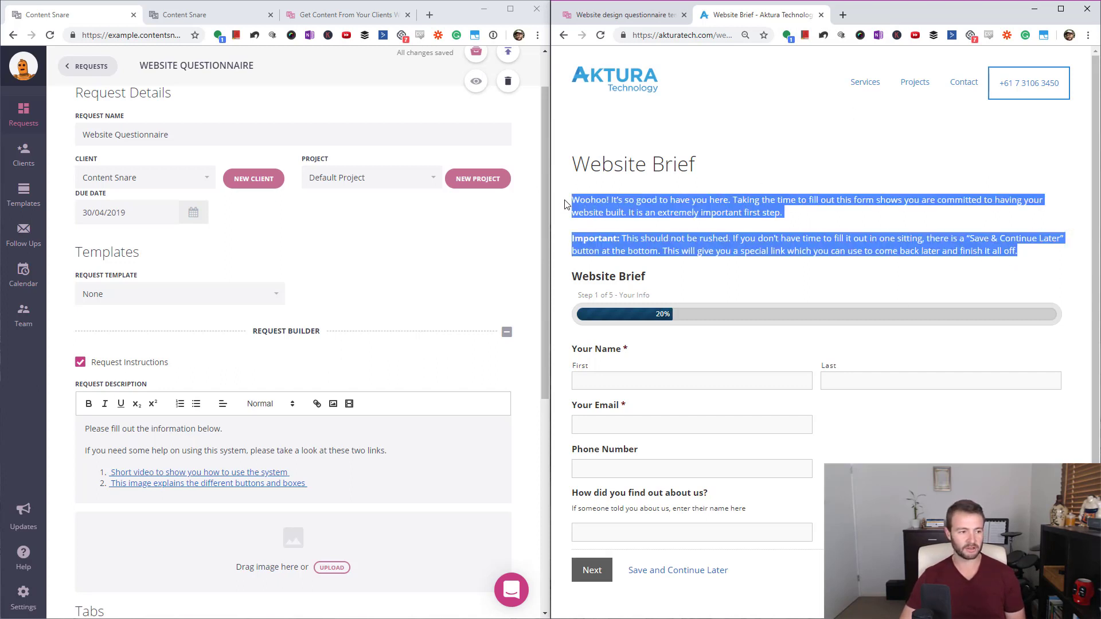
{"action": "left_click", "coordinate": [738, 223]}
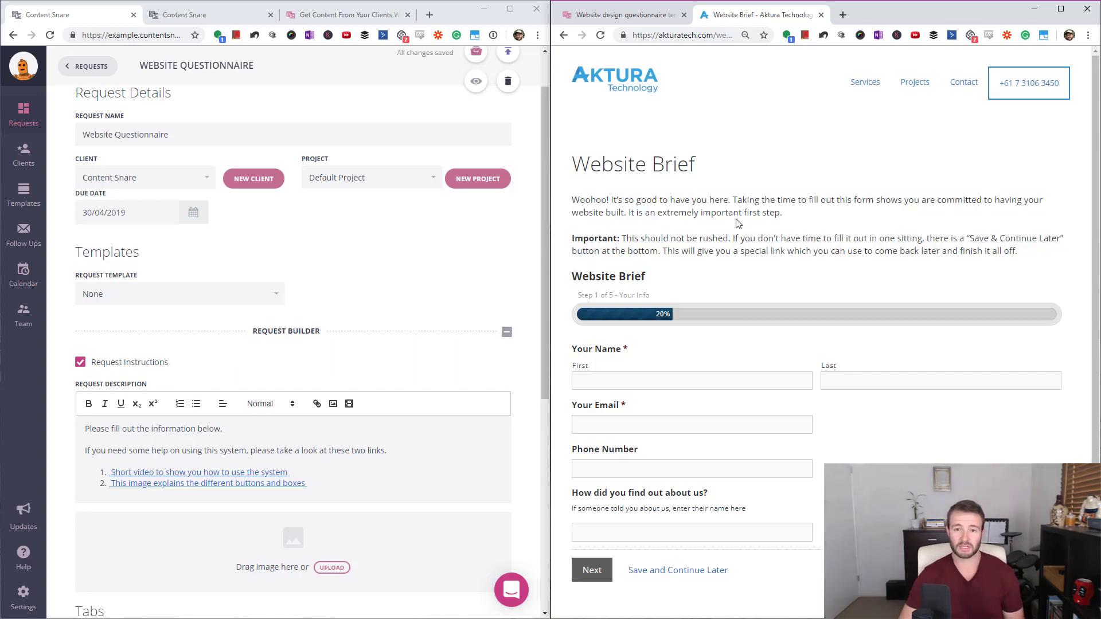
{"action": "scroll", "coordinate": [739, 223], "scroll_direction": "down", "scroll_amount": 1}
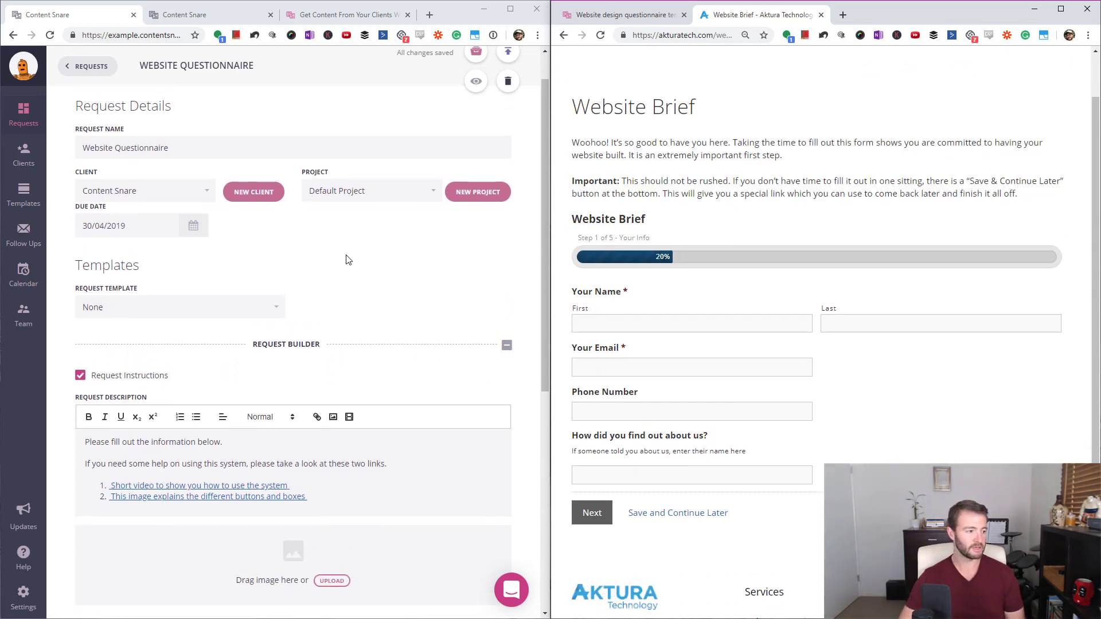
{"action": "scroll", "coordinate": [346, 260], "scroll_direction": "down", "scroll_amount": 2}
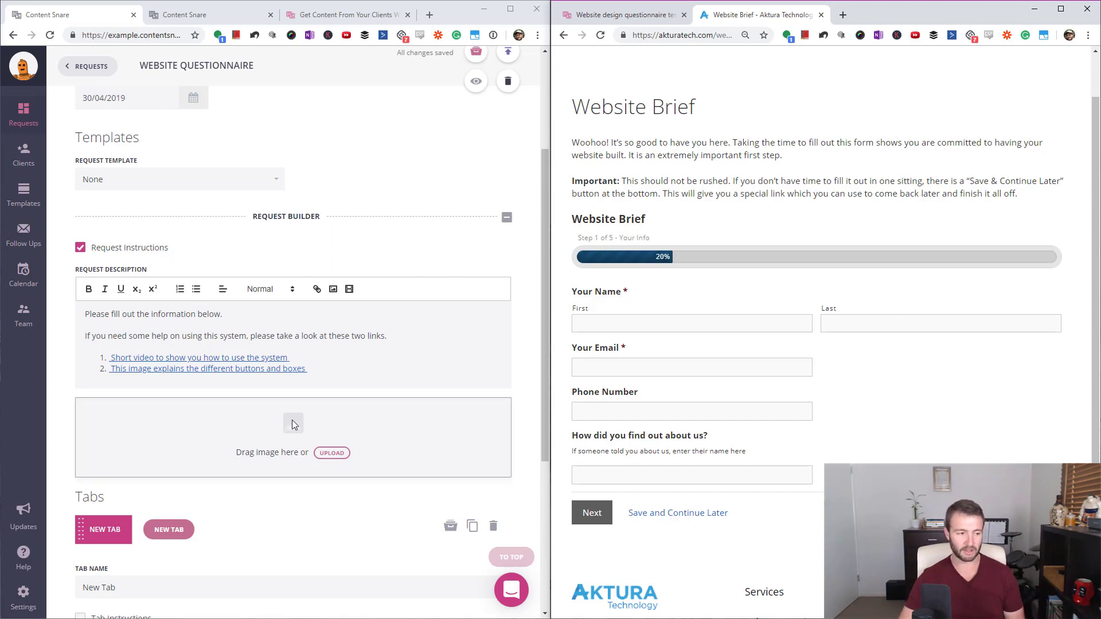
- Replace the description's opening sentence with the copied 'Woohoo!' intro and Important note
{"action": "left_click", "coordinate": [364, 347]}
{"action": "key", "text": "ctrl+a"}
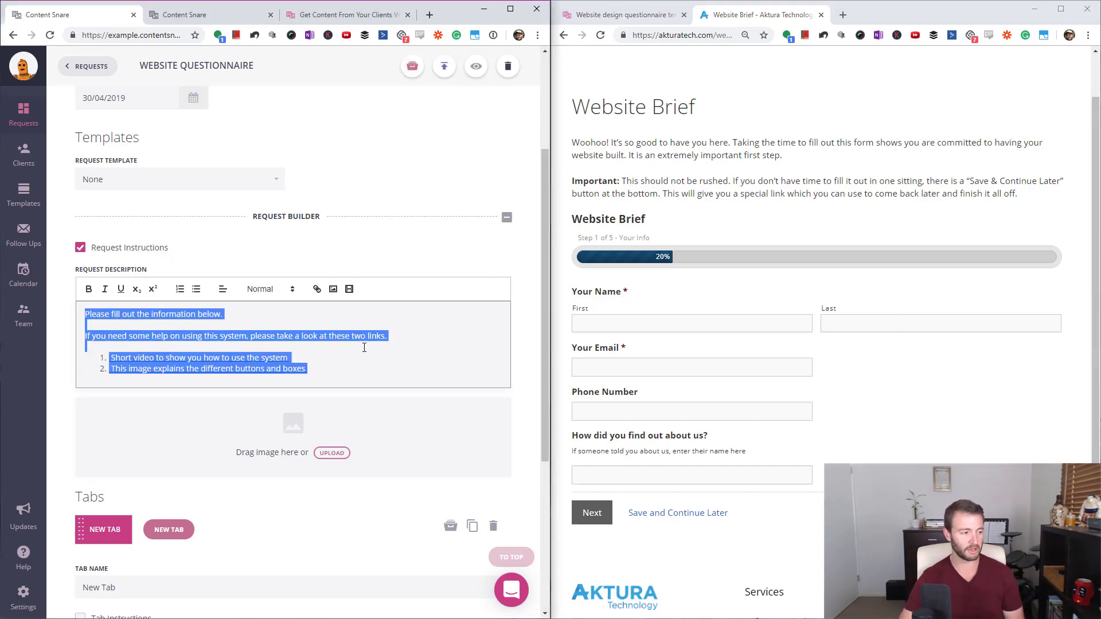
{"action": "key", "text": "ctrl+v"}
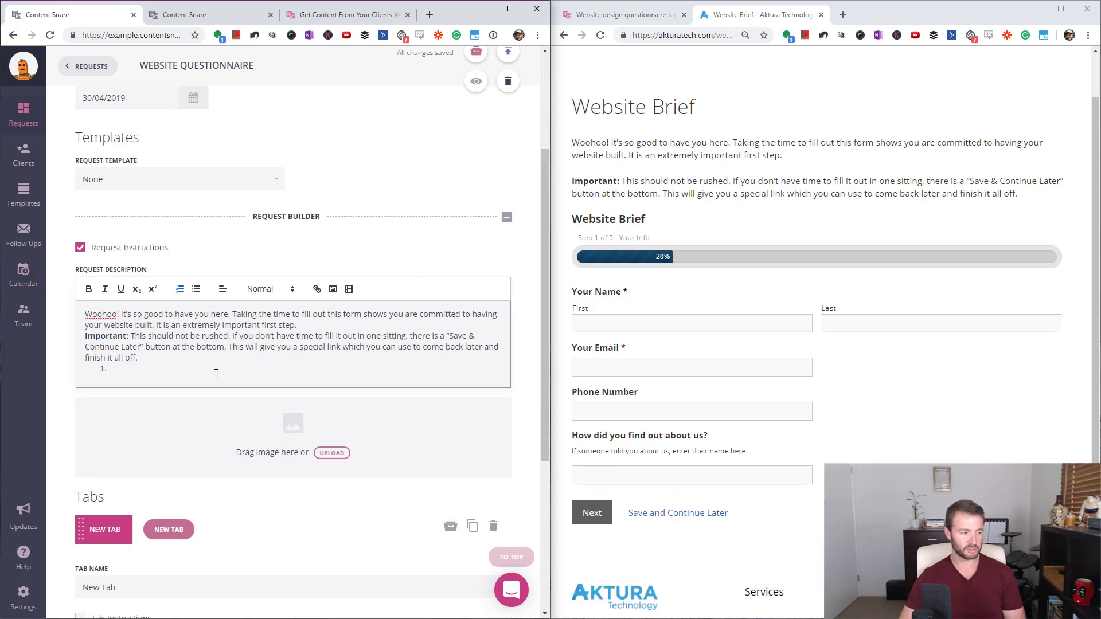
{"action": "key", "text": "BackSpace"}
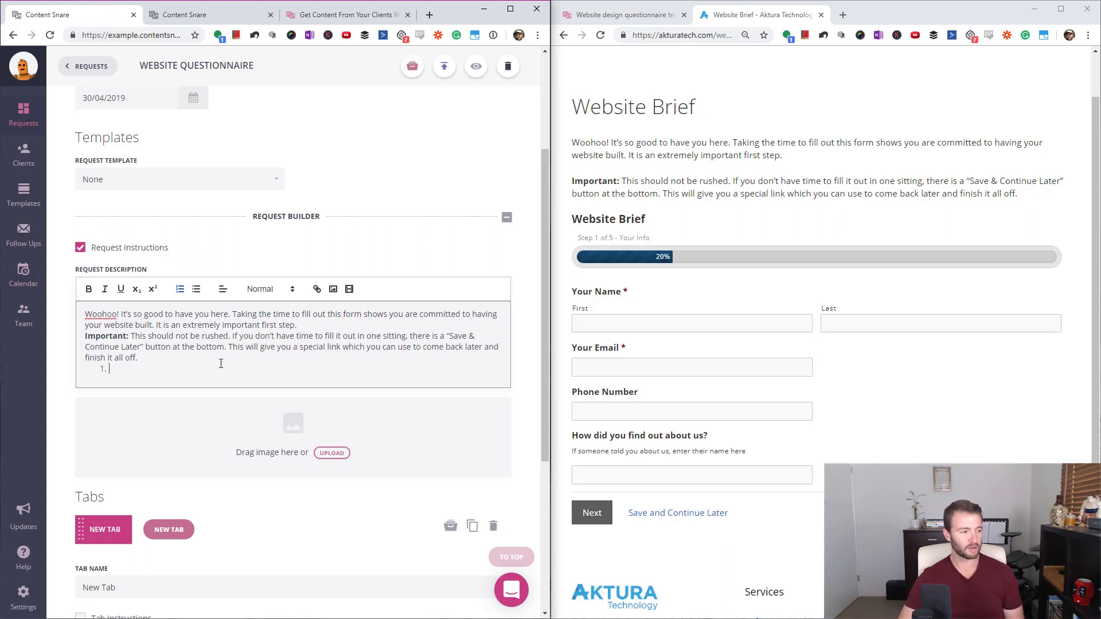
{"action": "key", "text": "ctrl+z"}
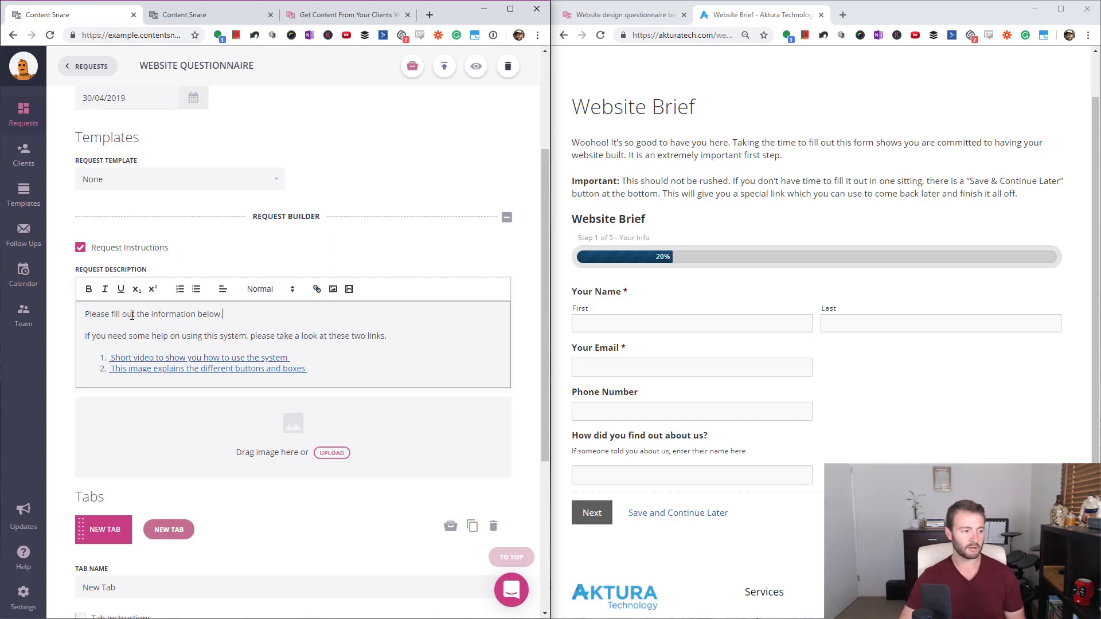
{"action": "key", "text": "shift+Home"}
{"action": "key", "text": "BackSpace"}
{"action": "type", "text": "Woohoo! It’s so good to have you here. Taking the time to fill out this form shows you are committed to having your website built. It is an extremely important first step. Important: This should not be rushed. If you don’t have time to fill it out in one sitting, there is a \"Save & Continue Later\" button at the bottom. This will give you a special link which you can use to come back later and finish it all off."}
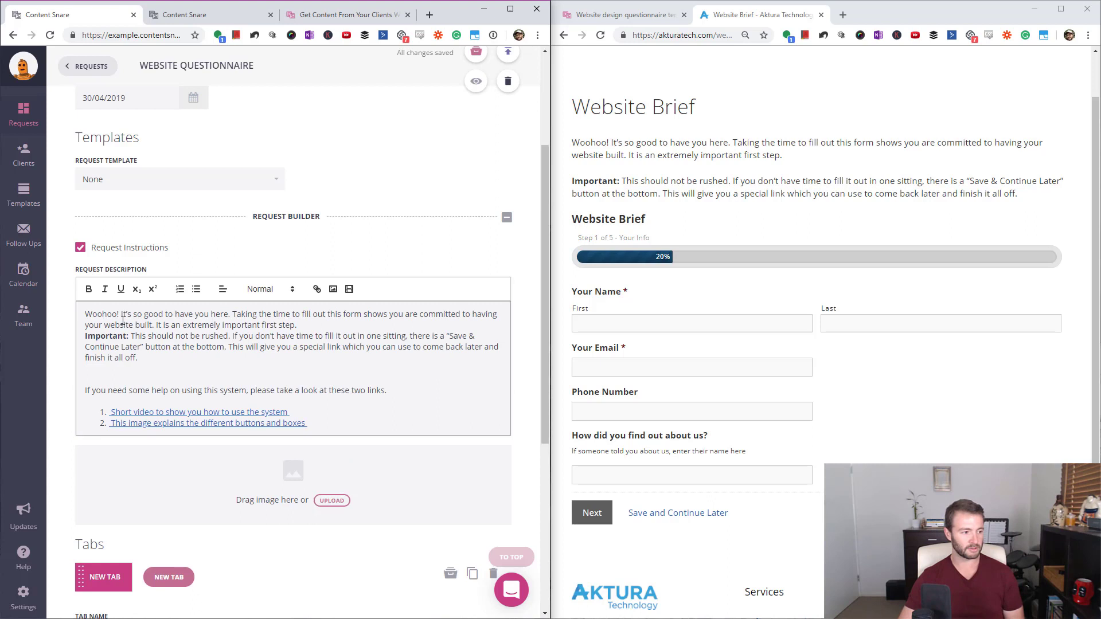
{"action": "key", "text": "BackSpace"}
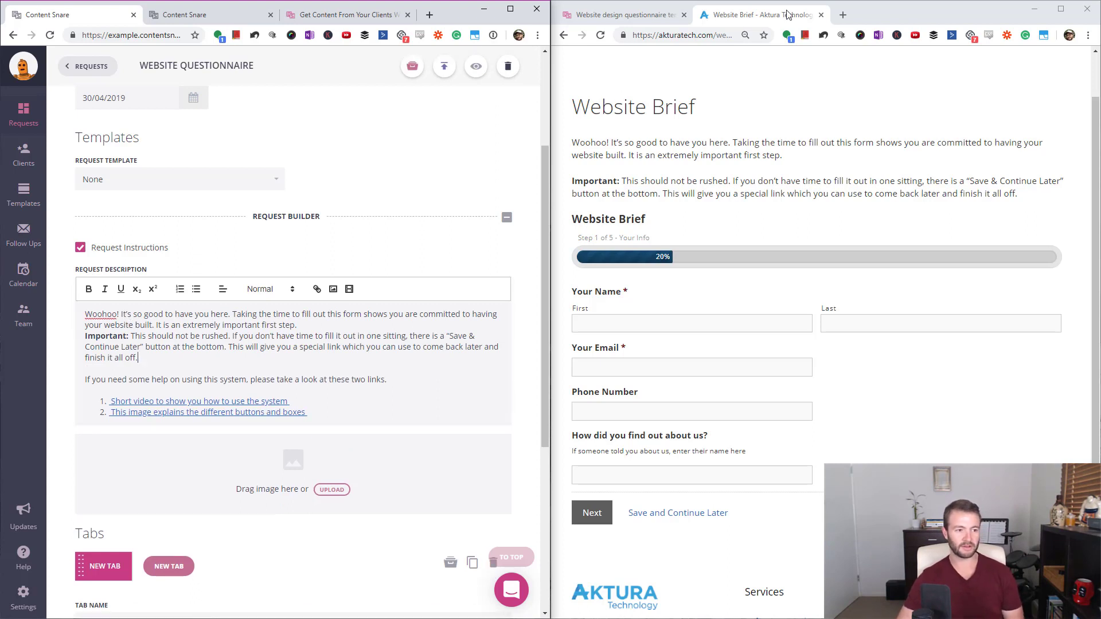
{"action": "scroll", "coordinate": [496, 203], "scroll_direction": "down", "scroll_amount": 5}
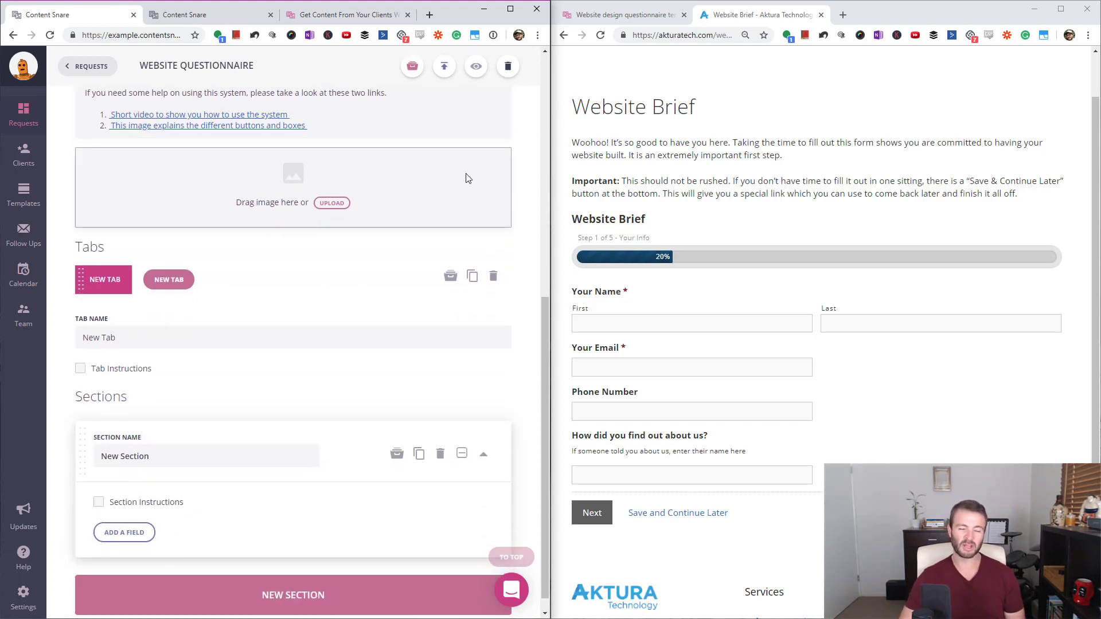
{"action": "scroll", "coordinate": [441, 184], "scroll_direction": "up", "scroll_amount": 3}
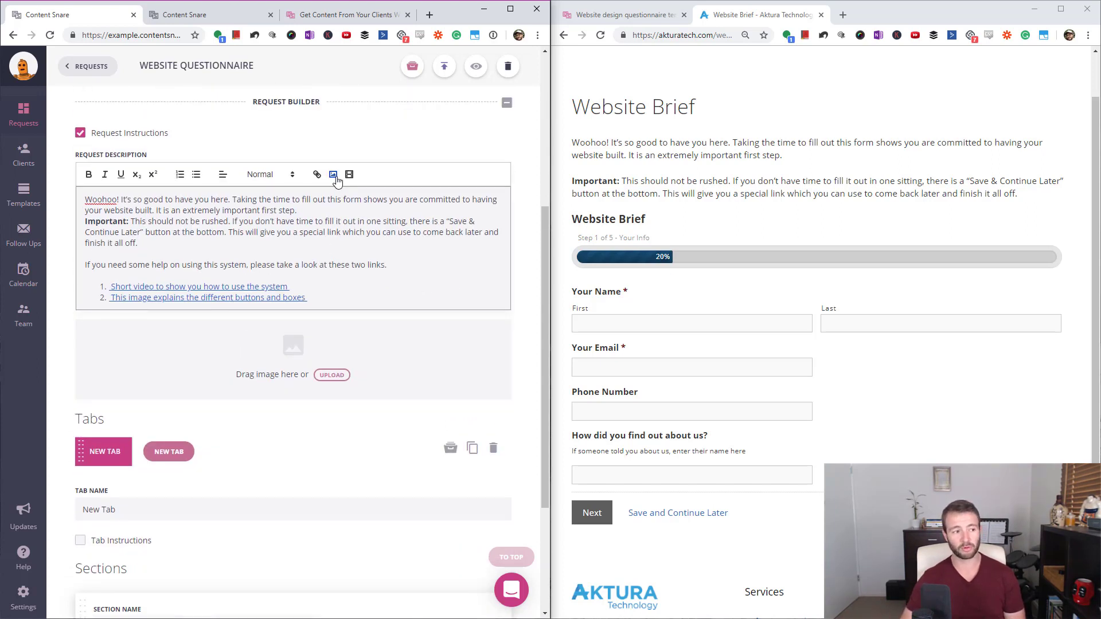
{"action": "scroll", "coordinate": [384, 283], "scroll_direction": "down", "scroll_amount": 3}
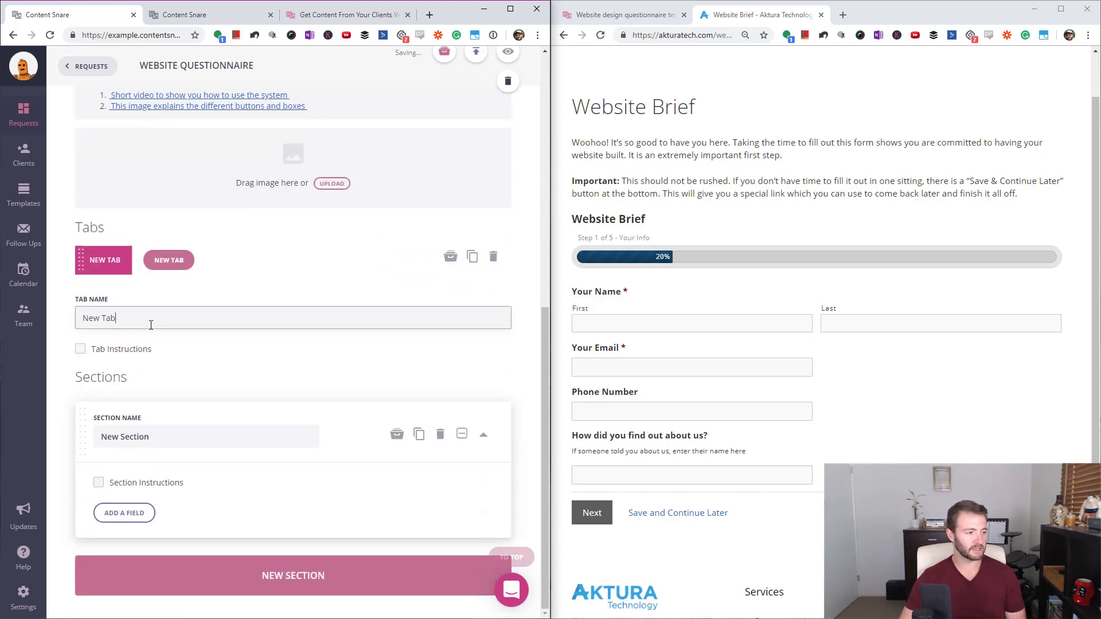
- Replace the default tab name with 'Your Website'
{"action": "triple_click", "coordinate": [150, 319]}
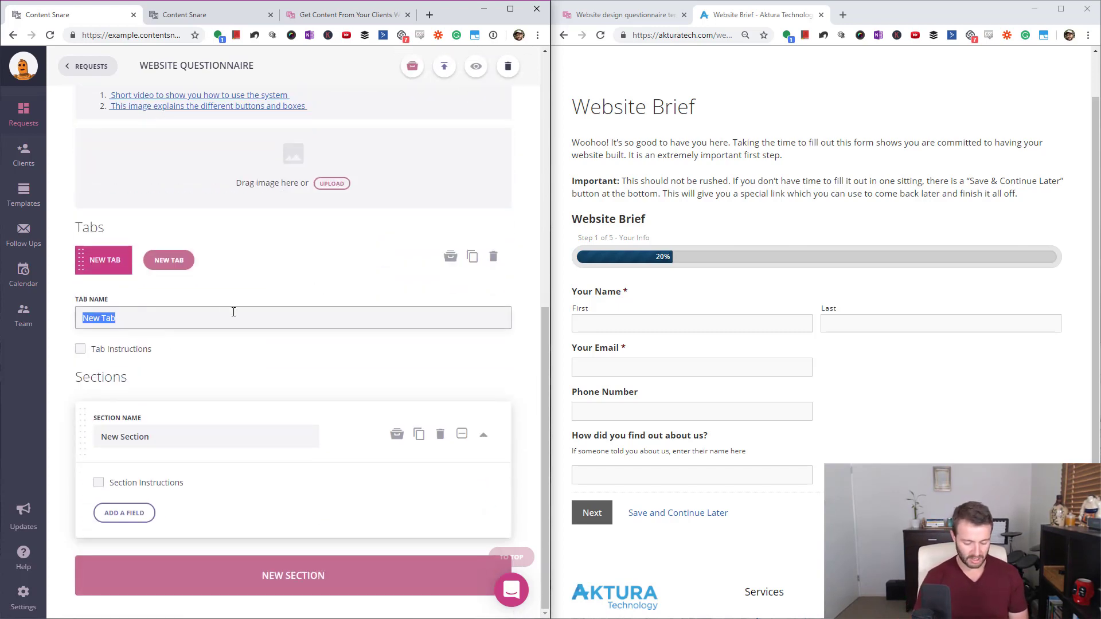
{"action": "type", "text": "Y"}
{"action": "key", "text": "BackSpace"}
{"action": "type", "text": "You"}
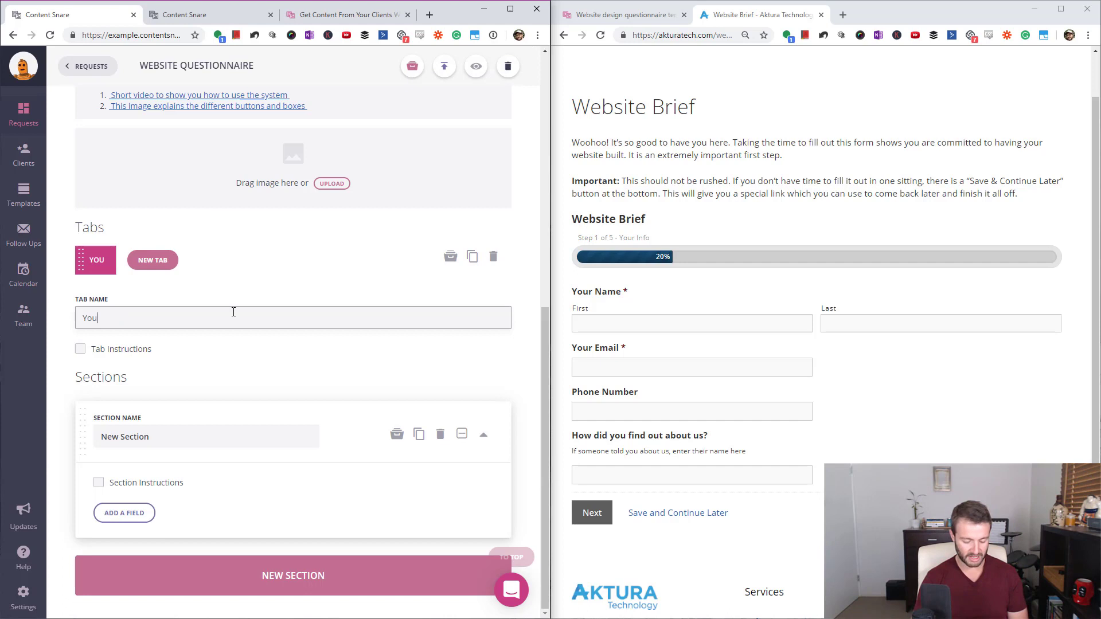
{"action": "type", "text": "r Website"}
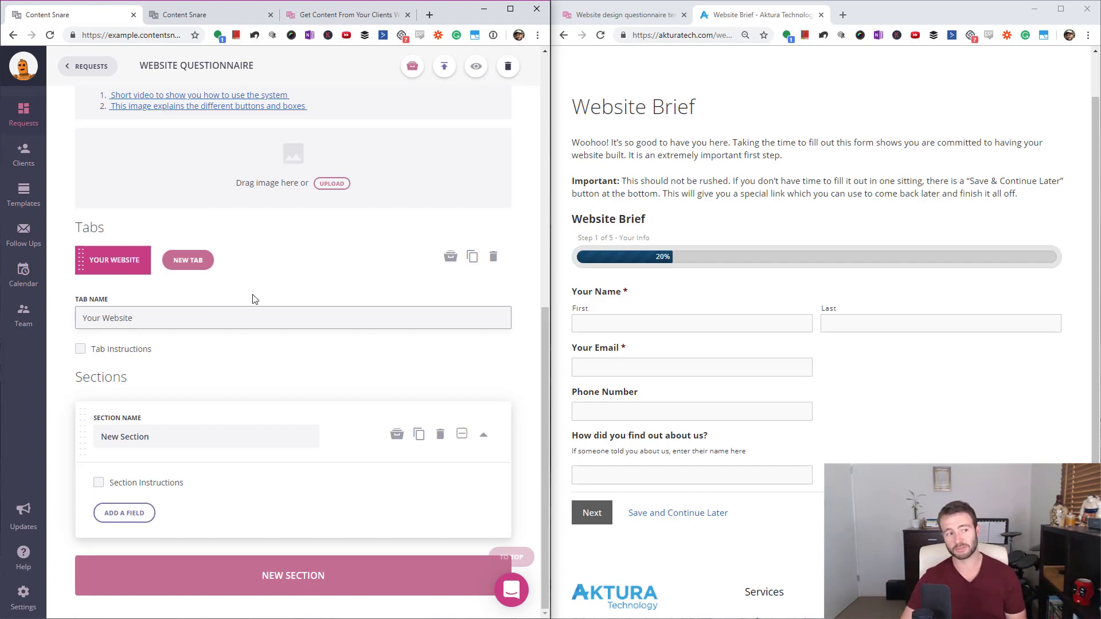
{"action": "left_click", "coordinate": [292, 237]}
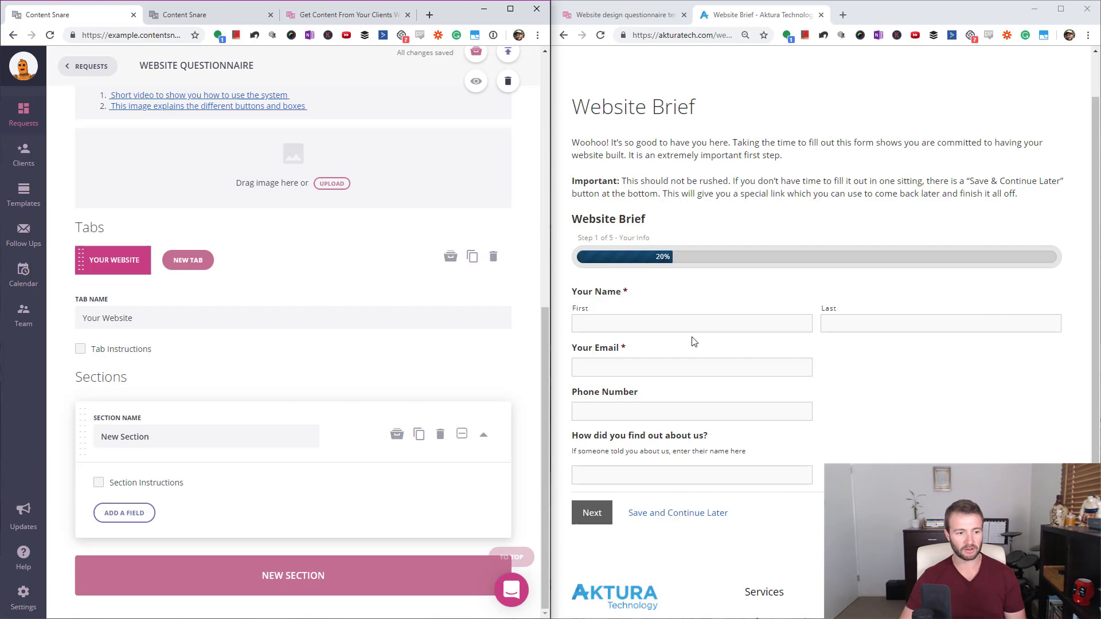
{"action": "scroll", "coordinate": [265, 232], "scroll_direction": "up", "scroll_amount": 7}
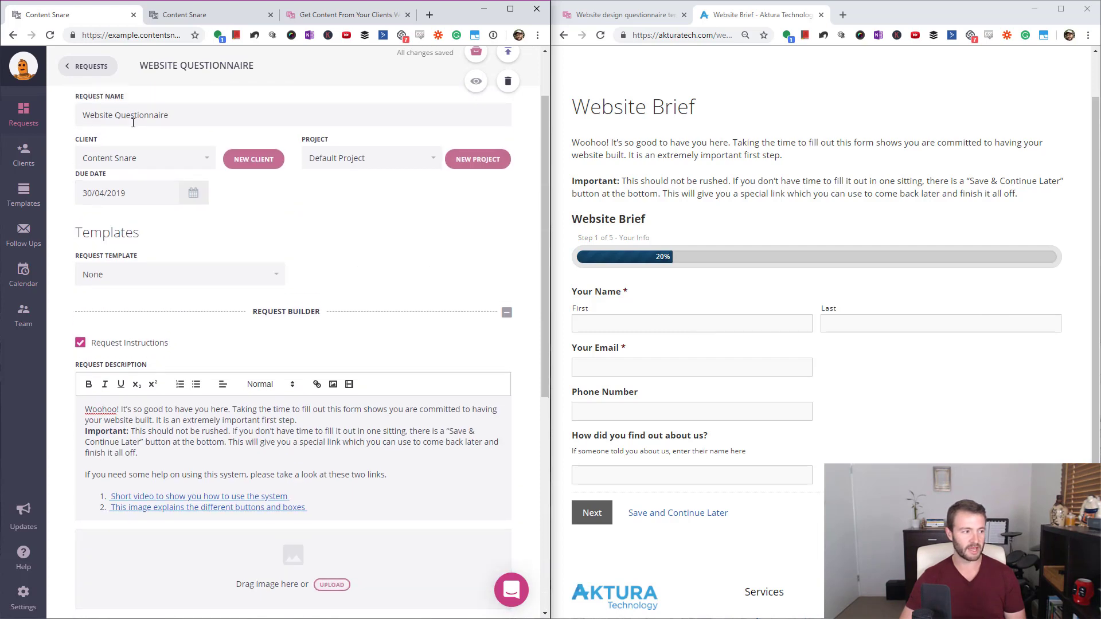
{"action": "scroll", "coordinate": [402, 326], "scroll_direction": "down", "scroll_amount": 7}
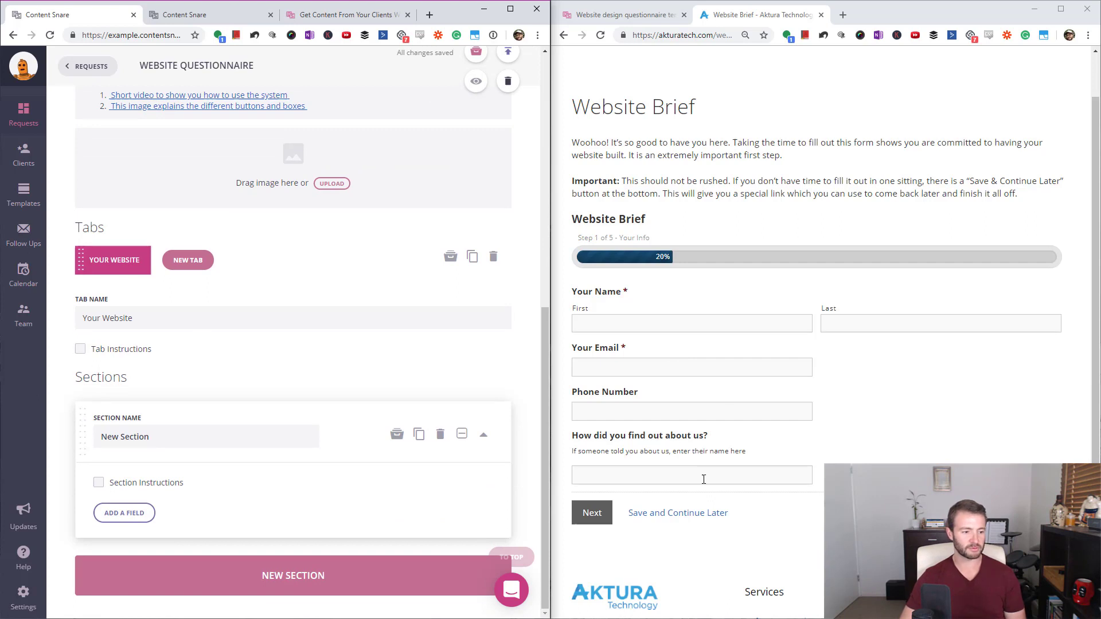
{"action": "scroll", "coordinate": [906, 442], "scroll_direction": "down", "scroll_amount": 1}
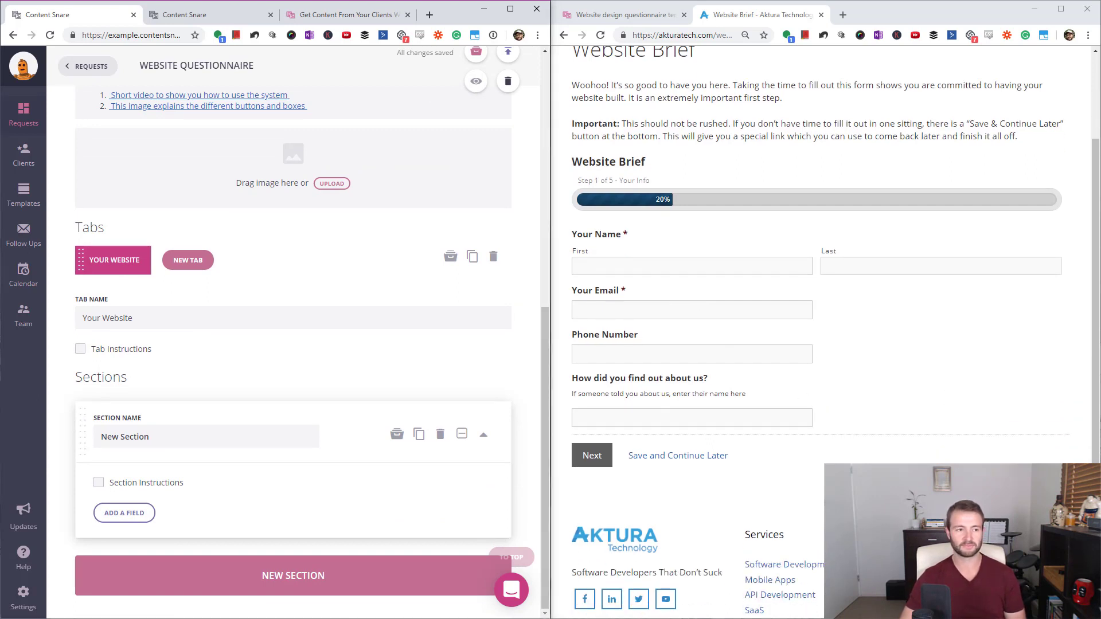
- Rename the section to 'Initial questions'
{"action": "left_click", "coordinate": [656, 17]}
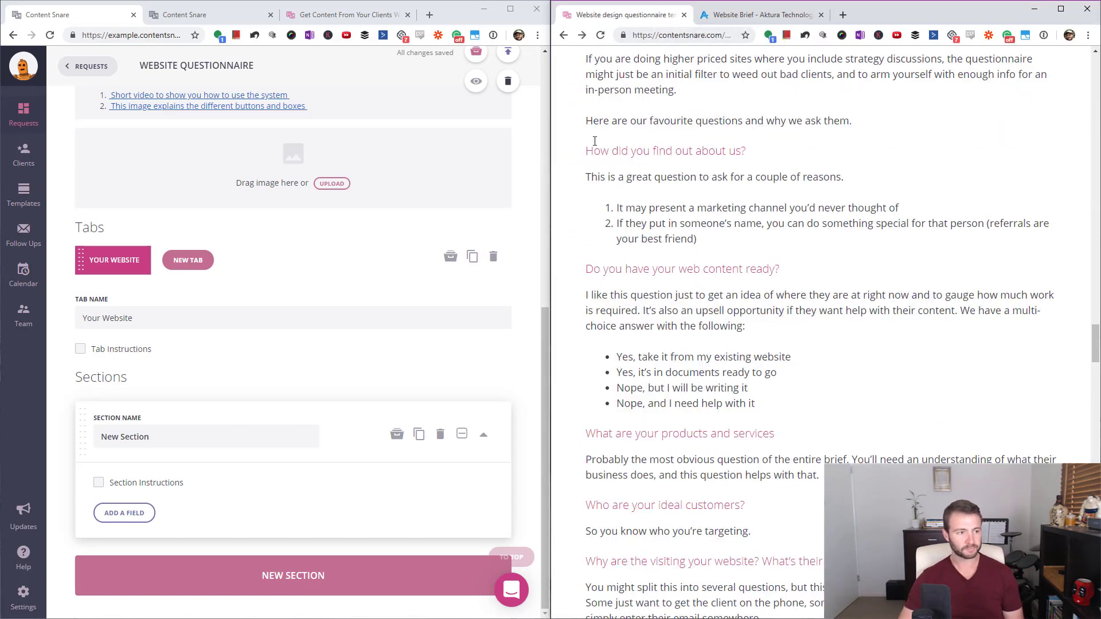
{"action": "left_click_drag", "start_coordinate": [171, 434], "coordinate": [83, 426]}
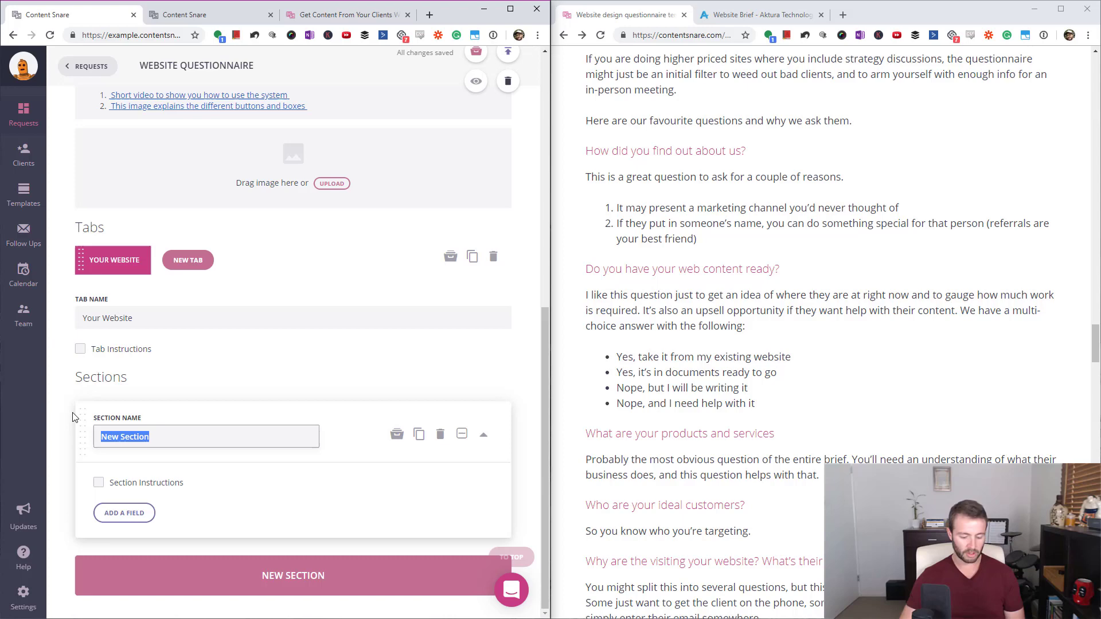
{"action": "type", "text": "Initial questi"}
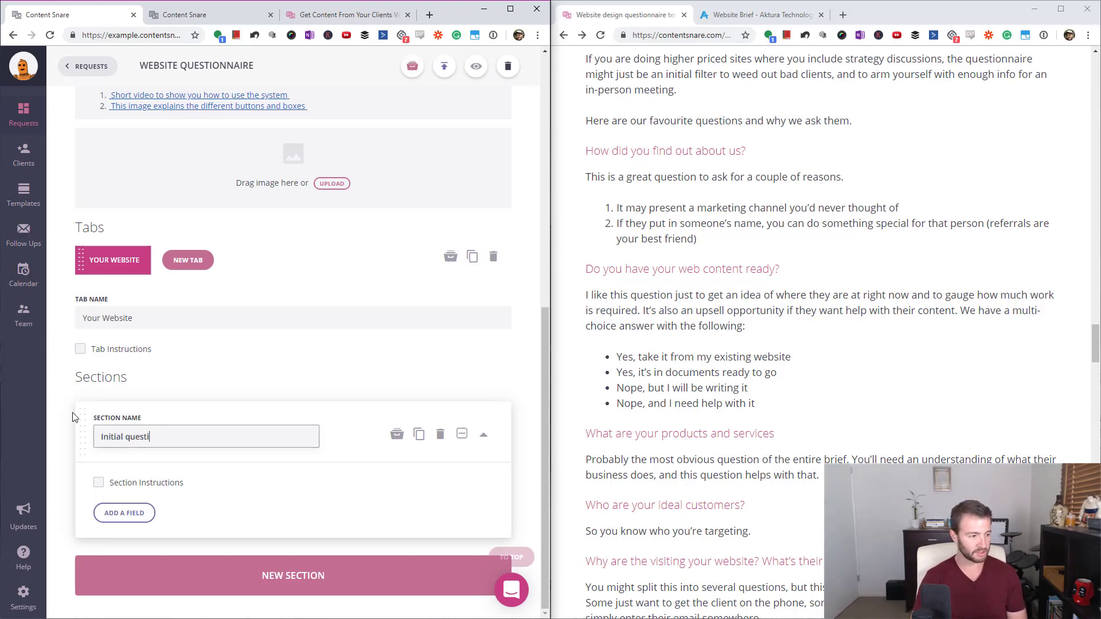
{"action": "type", "text": "ons"}
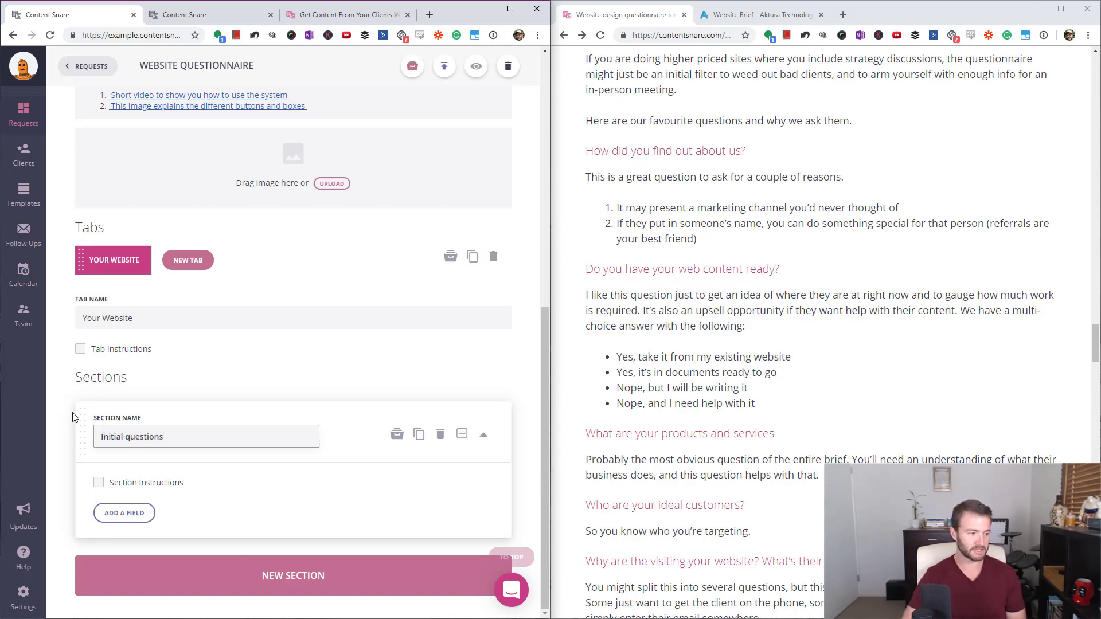
- Add a multiline text field named 'How did you find out about us?'
{"action": "left_click", "coordinate": [121, 519]}
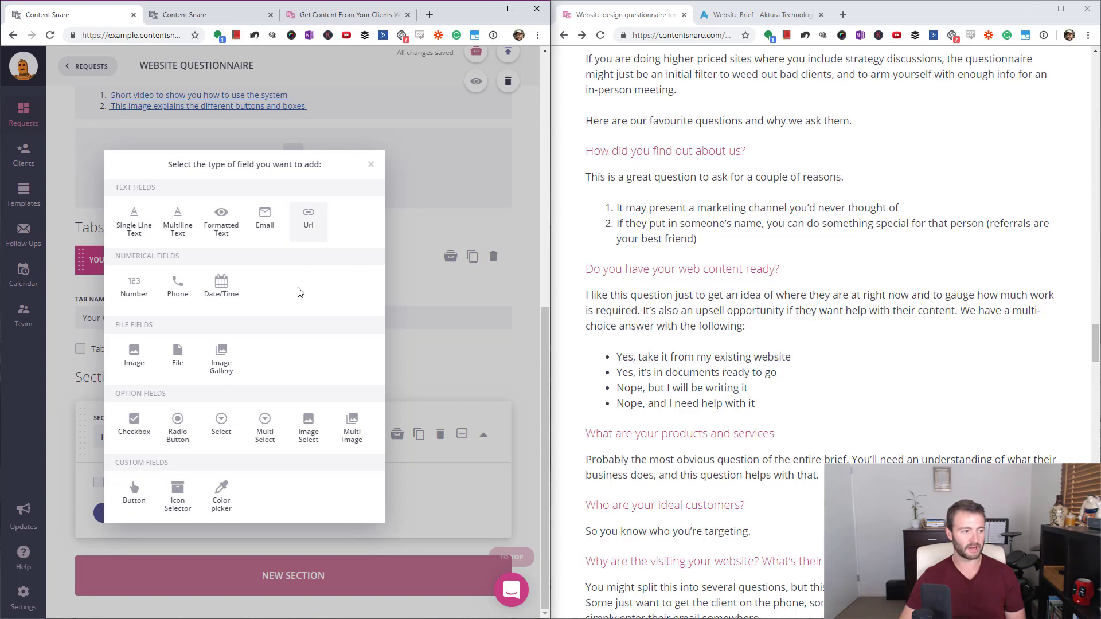
{"action": "left_click", "coordinate": [215, 501]}
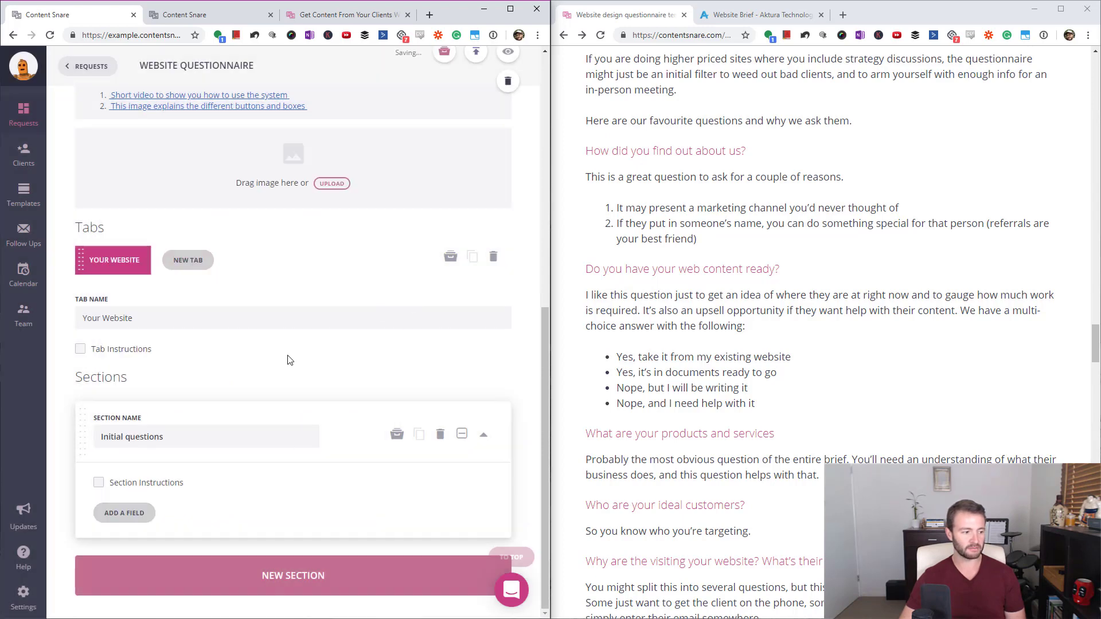
{"action": "scroll", "coordinate": [289, 359], "scroll_direction": "down", "scroll_amount": 3}
{"action": "left_click_drag", "start_coordinate": [197, 369], "coordinate": [111, 368]}
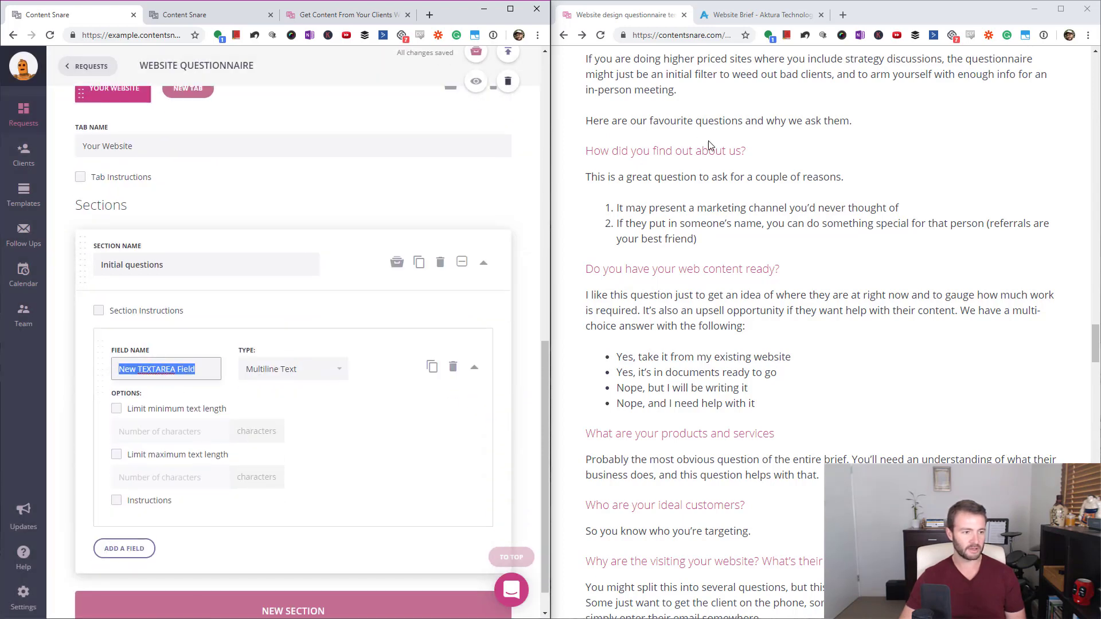
{"action": "left_click_drag", "start_coordinate": [586, 151], "coordinate": [775, 156]}
{"action": "key", "text": "ctrl+c"}
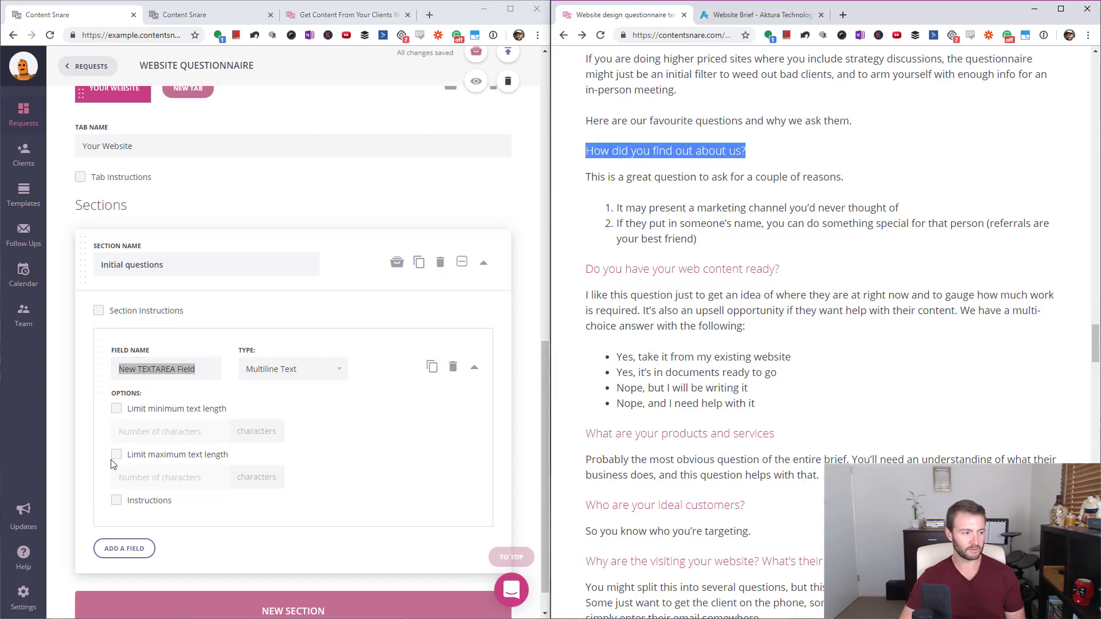
{"action": "key", "text": "alt+Tab"}
{"action": "key", "text": "ctrl+v"}
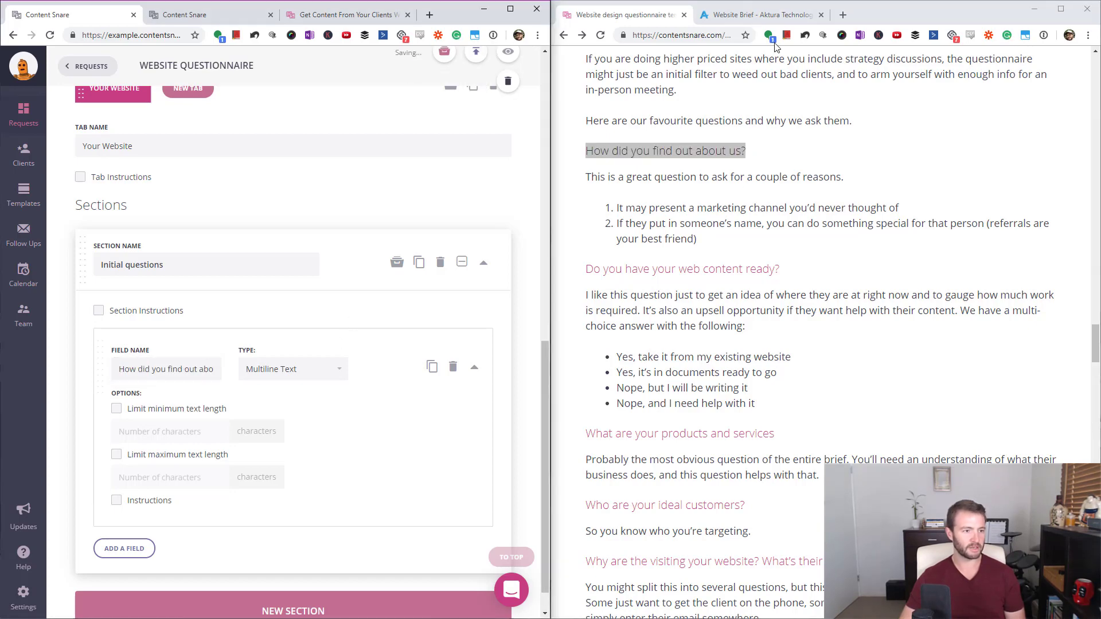
- Enable instructions on the field and paste the Aktura referral hint as its text
{"action": "left_click", "coordinate": [757, 15]}
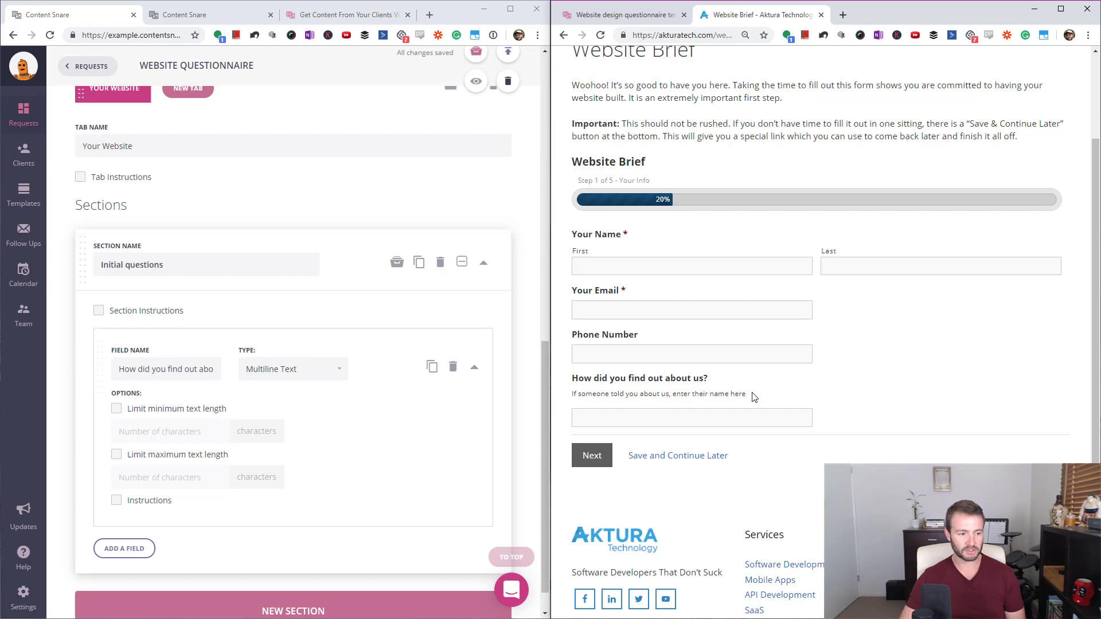
{"action": "left_click_drag", "start_coordinate": [753, 397], "coordinate": [567, 402]}
{"action": "key", "text": "ctrl+c"}
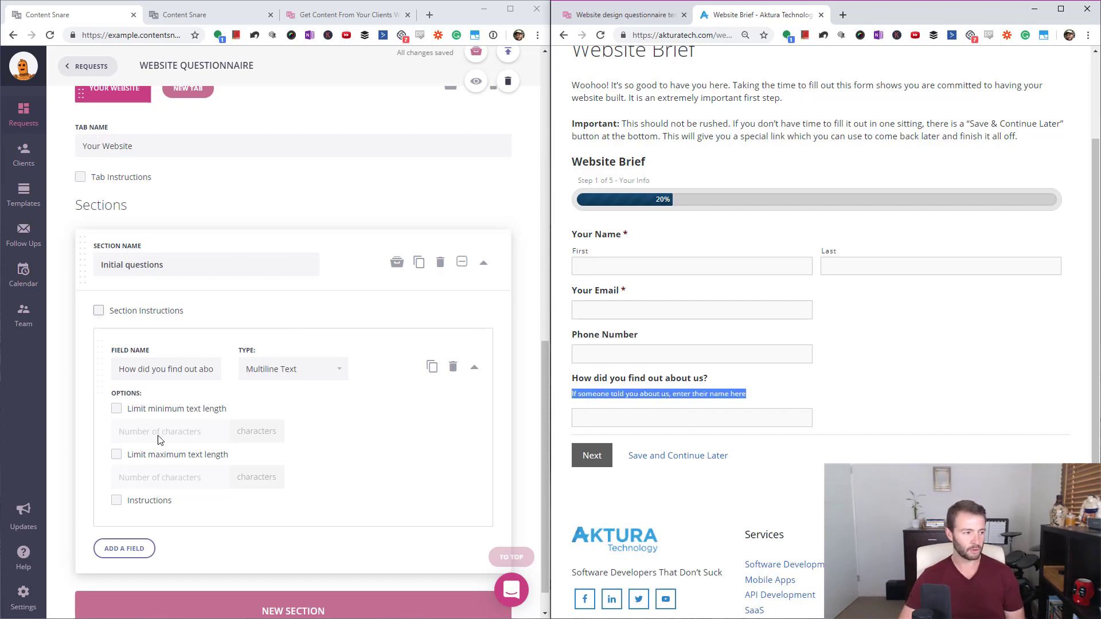
{"action": "left_click", "coordinate": [142, 502]}
{"action": "scroll", "coordinate": [251, 522], "scroll_direction": "down", "scroll_amount": 1}
{"action": "left_click", "coordinate": [251, 522]}
{"action": "key", "text": "ctrl+v"}
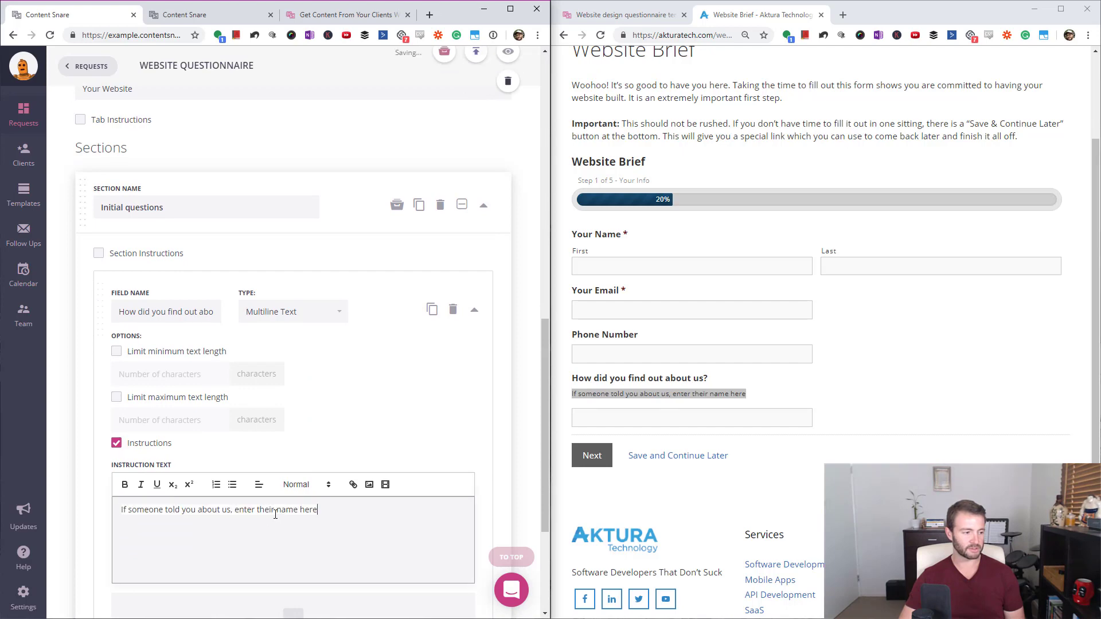
{"action": "scroll", "coordinate": [332, 473], "scroll_direction": "down", "scroll_amount": 1}
{"action": "scroll", "coordinate": [332, 473], "scroll_direction": "down", "scroll_amount": 2}
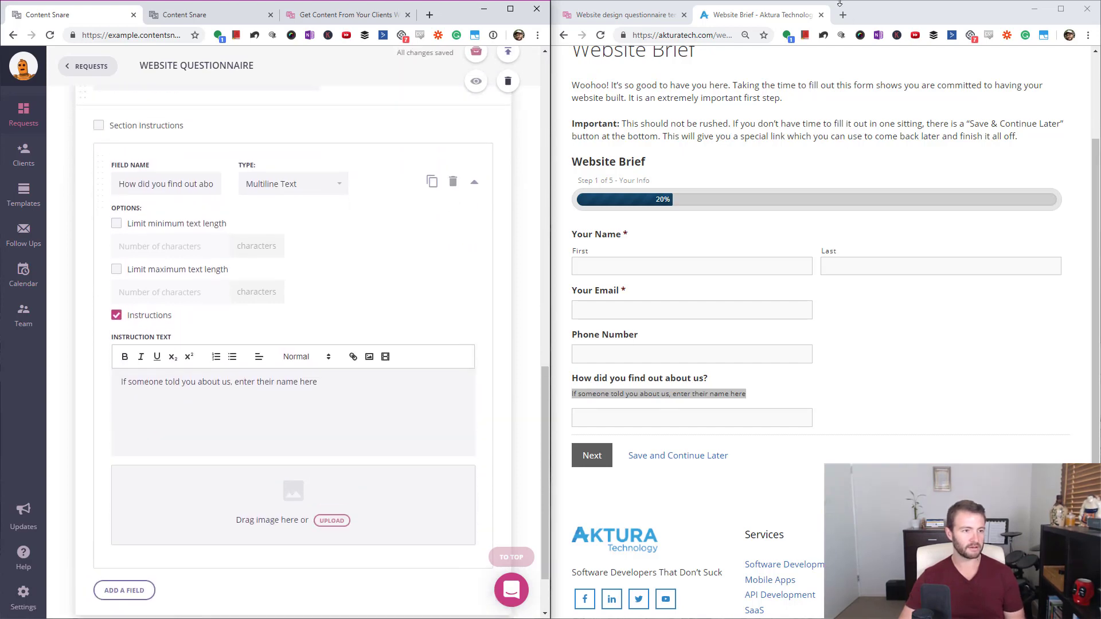
- Copy the next heading, 'Do you have your web content ready?', from the article
{"action": "left_click", "coordinate": [625, 14]}
{"action": "left_click_drag", "start_coordinate": [788, 269], "coordinate": [589, 270]}
{"action": "key", "text": "ctrl+c"}
{"action": "scroll", "coordinate": [769, 250], "scroll_direction": "down", "scroll_amount": 4}
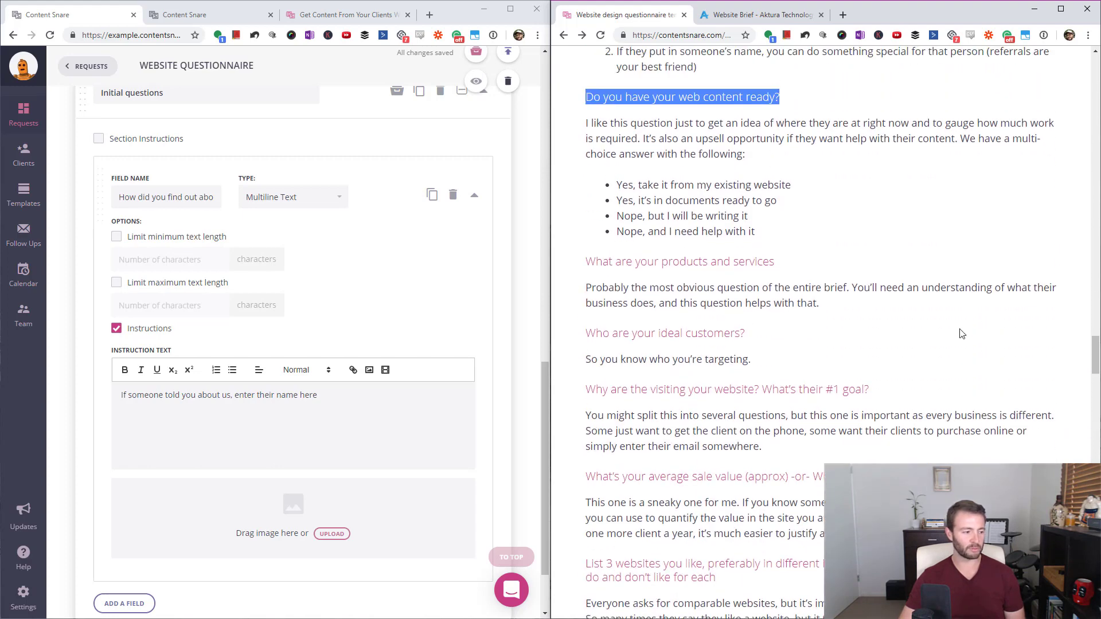
{"action": "left_click", "coordinate": [503, 328]}
{"action": "scroll", "coordinate": [503, 328], "scroll_direction": "down", "scroll_amount": 2}
{"action": "scroll", "coordinate": [608, 254], "scroll_direction": "up", "scroll_amount": 2}
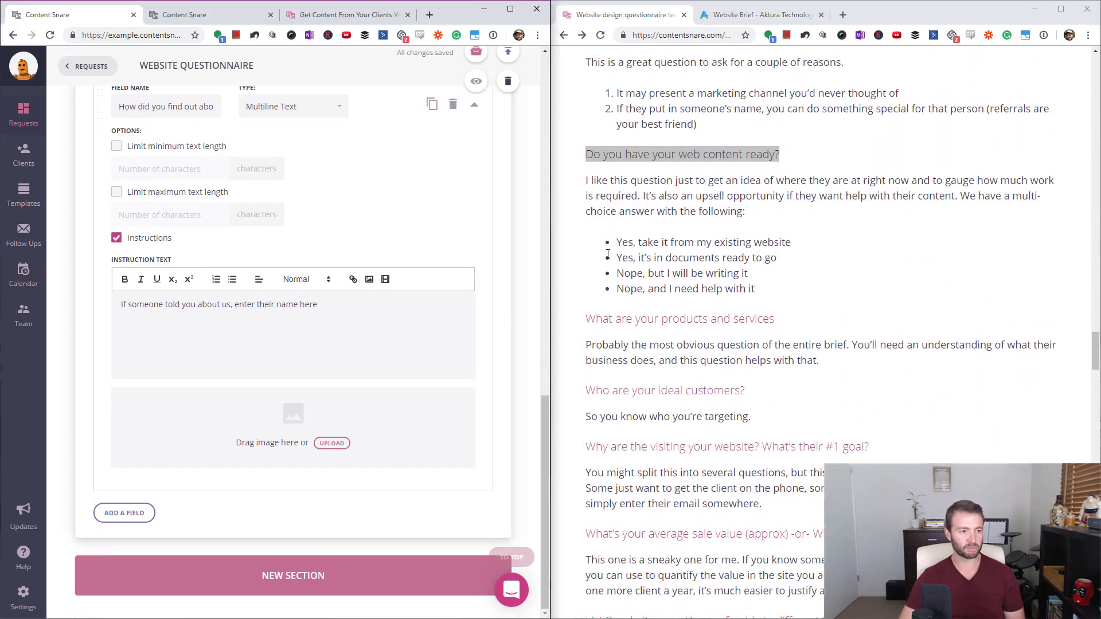
- Add a radio-button field named 'Do you have your web content ready?'
{"action": "left_click", "coordinate": [127, 513]}
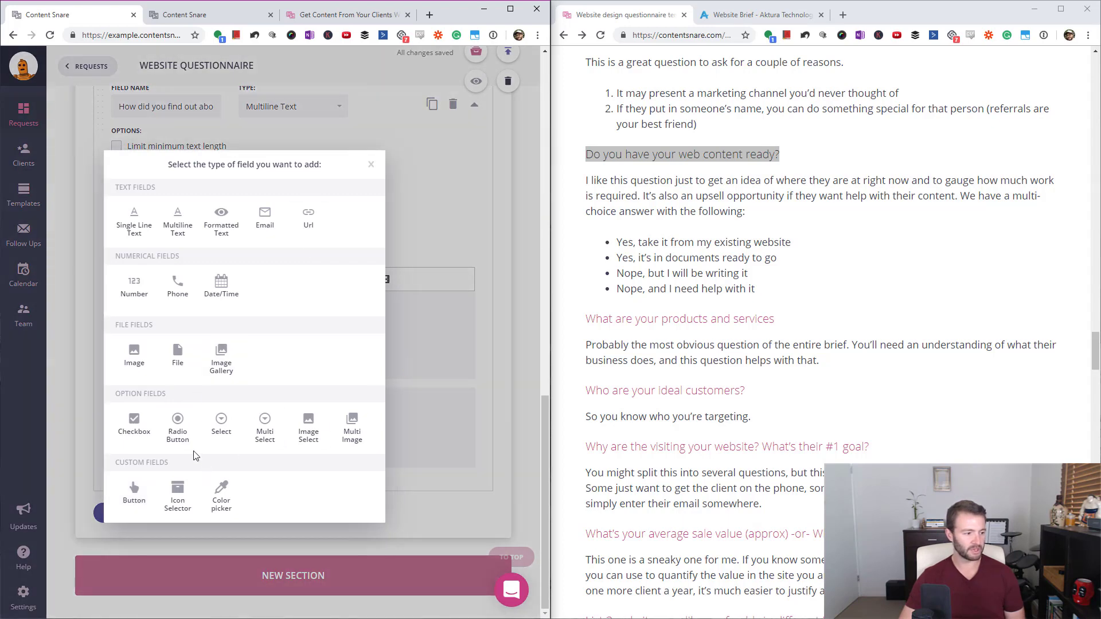
{"action": "left_click", "coordinate": [183, 429]}
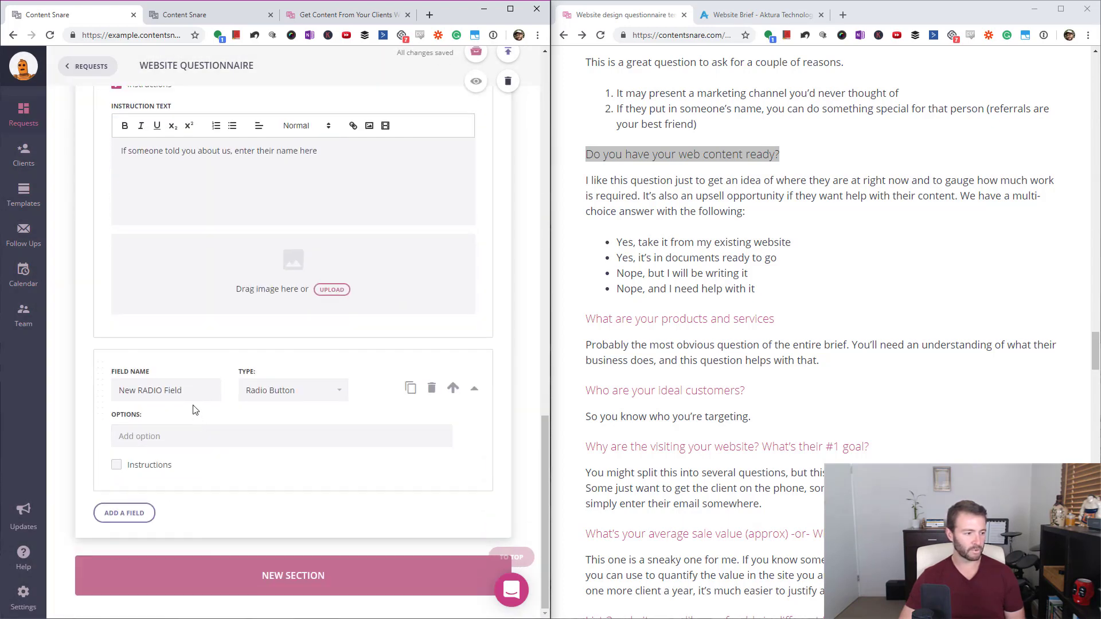
{"action": "triple_click", "coordinate": [167, 391]}
{"action": "key", "text": "ctrl+v"}
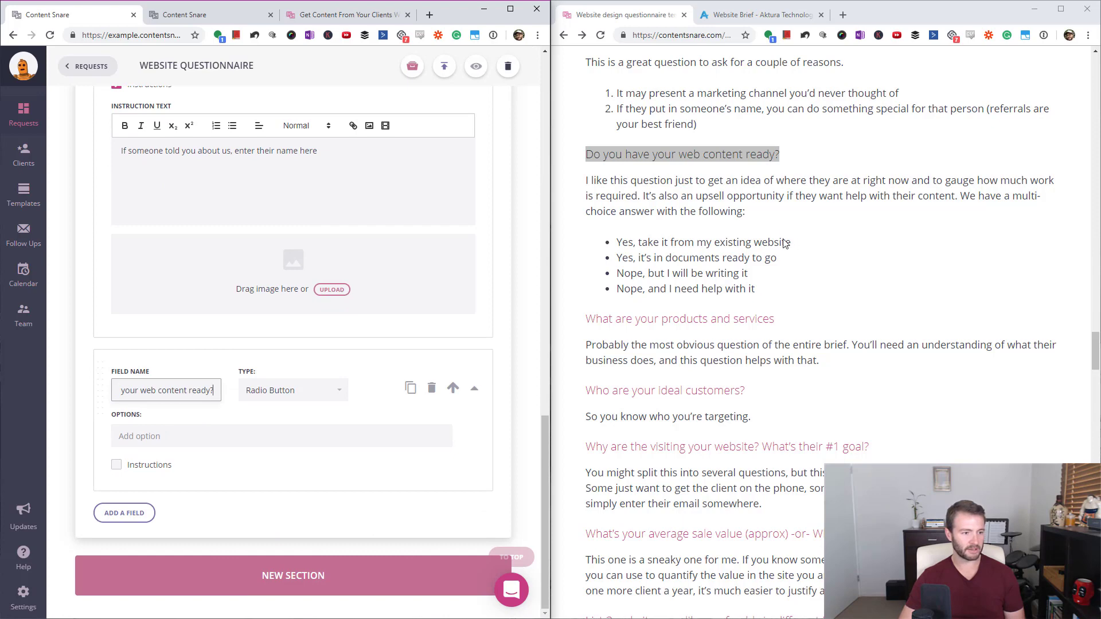
- Add the first two answer options, starting with 'Yes, take it from my existing website'
{"action": "left_click_drag", "start_coordinate": [790, 243], "coordinate": [617, 243]}
{"action": "key", "text": "ctrl+c"}
{"action": "left_click", "coordinate": [258, 436]}
{"action": "key", "text": "ctrl+v"}
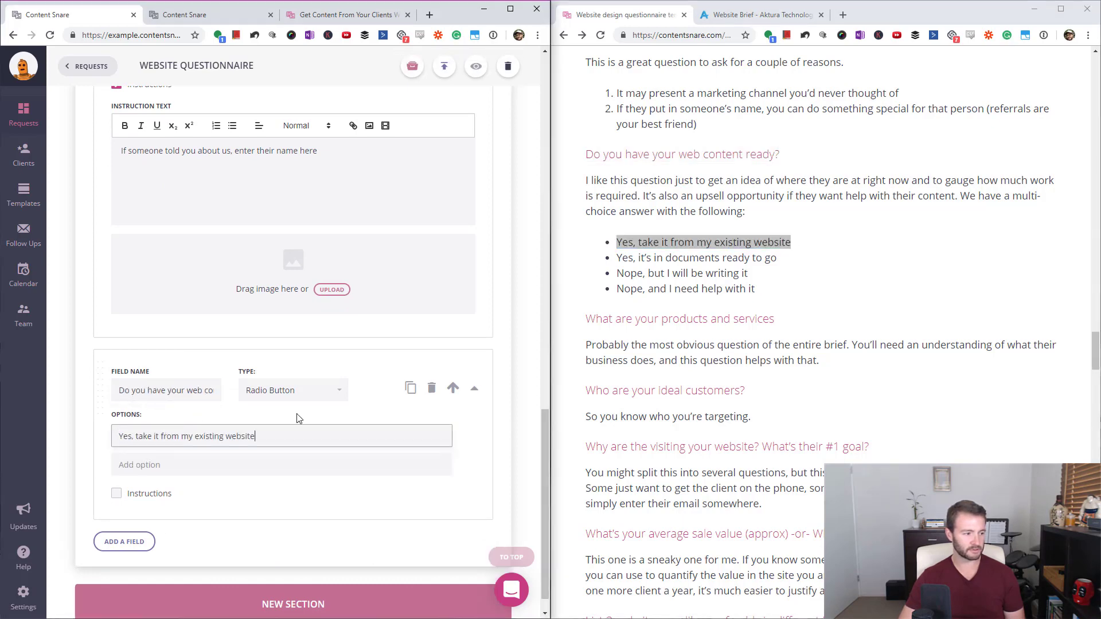
{"action": "left_click_drag", "start_coordinate": [777, 258], "coordinate": [617, 258]}
{"action": "left_click", "coordinate": [264, 462]}
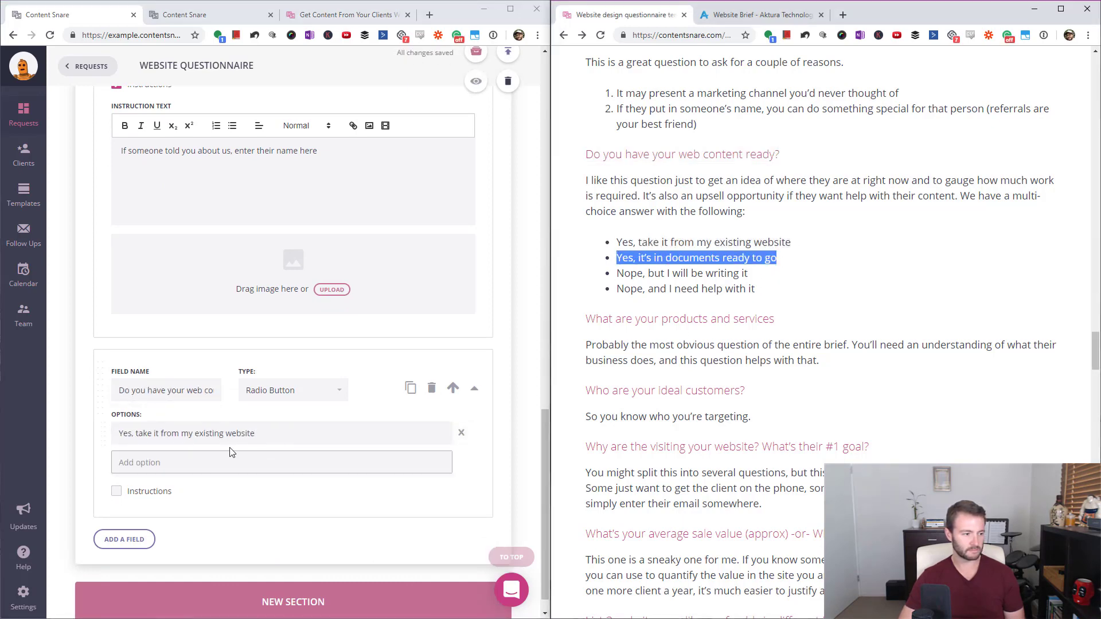
{"action": "key", "text": "ctrl+v"}
- Add options 'Nope, but I will be writing it' and 'Nope, and I need help with it'
{"action": "left_click_drag", "start_coordinate": [756, 273], "coordinate": [617, 273]}
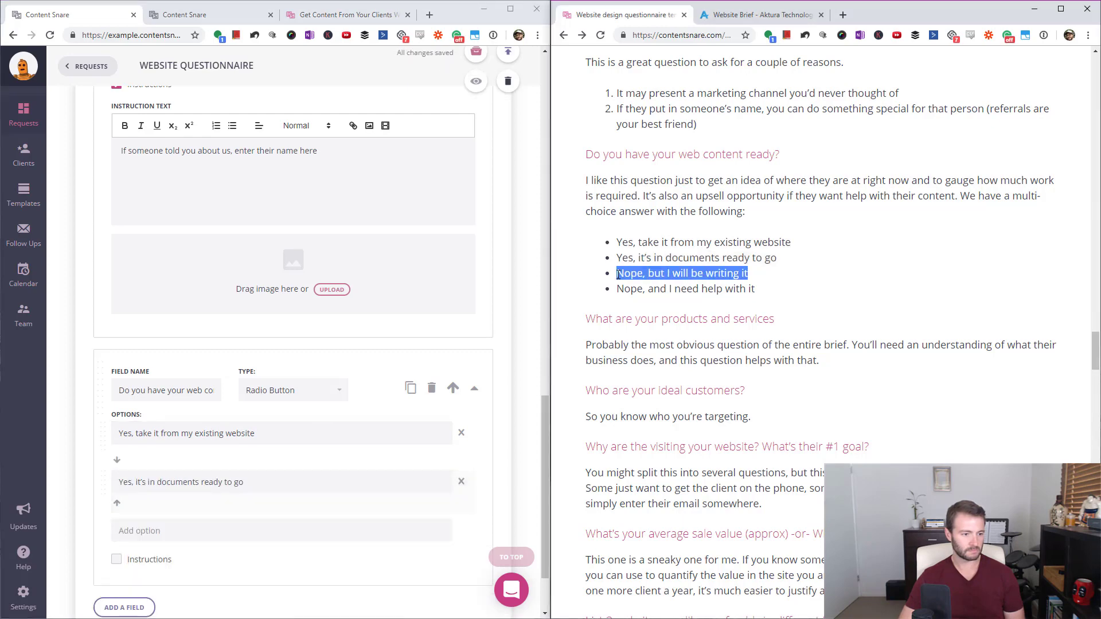
{"action": "left_click", "coordinate": [227, 533]}
{"action": "key", "text": "ctrl+v"}
{"action": "left_click_drag", "start_coordinate": [795, 292], "coordinate": [614, 294]}
{"action": "left_click", "coordinate": [184, 572]}
{"action": "key", "text": "ctrl+v"}
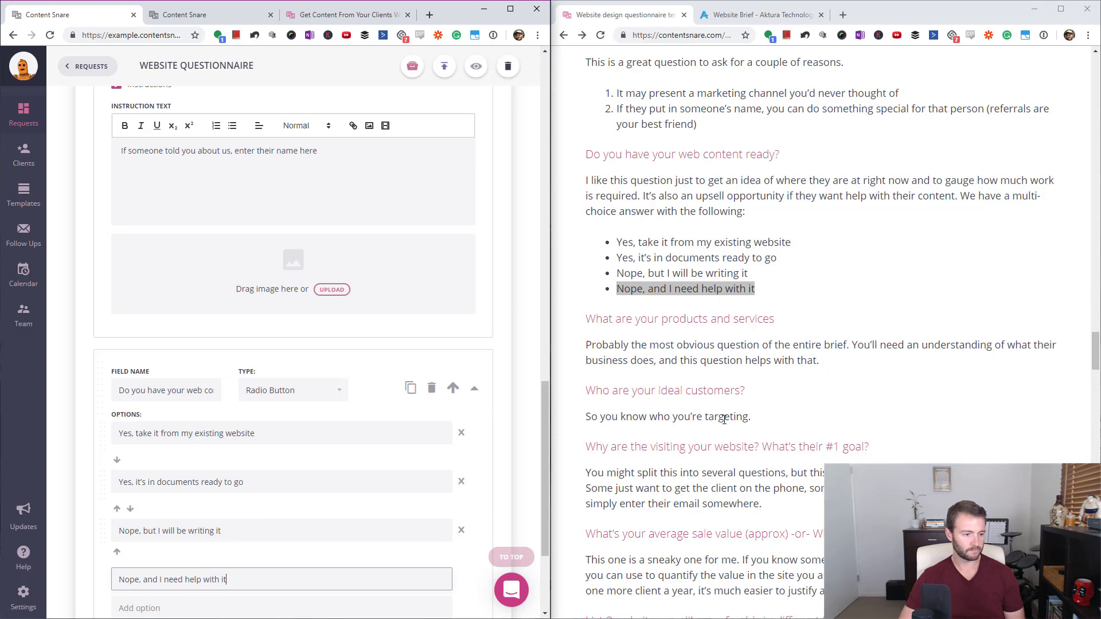
{"action": "left_click", "coordinate": [843, 294]}
{"action": "scroll", "coordinate": [926, 349], "scroll_direction": "down", "scroll_amount": 3}
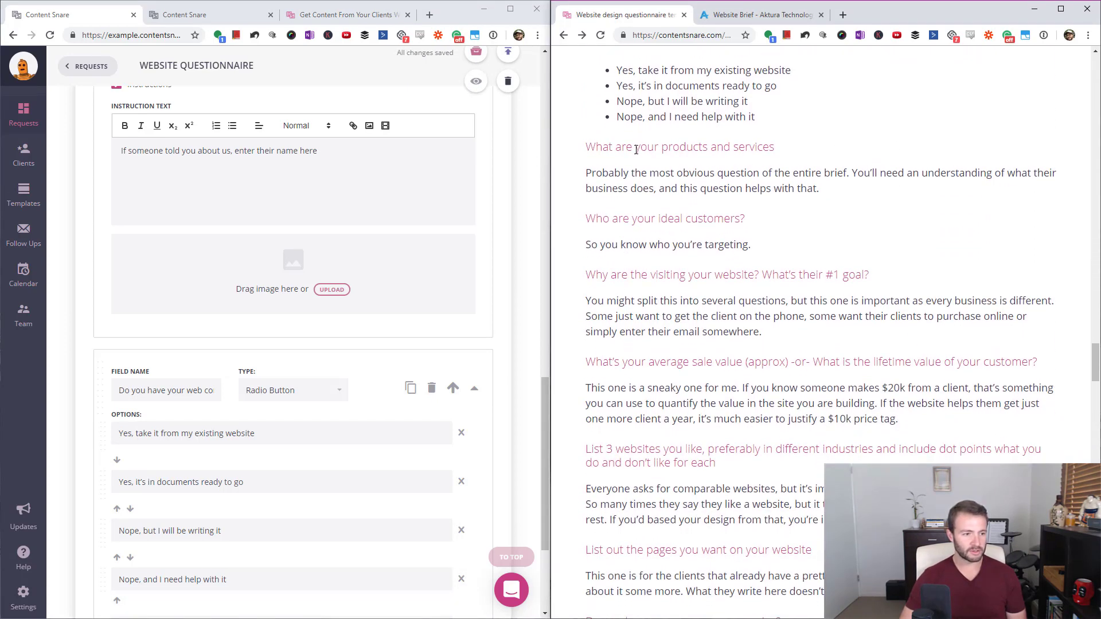
{"action": "left_click_drag", "start_coordinate": [669, 218], "coordinate": [724, 219]}
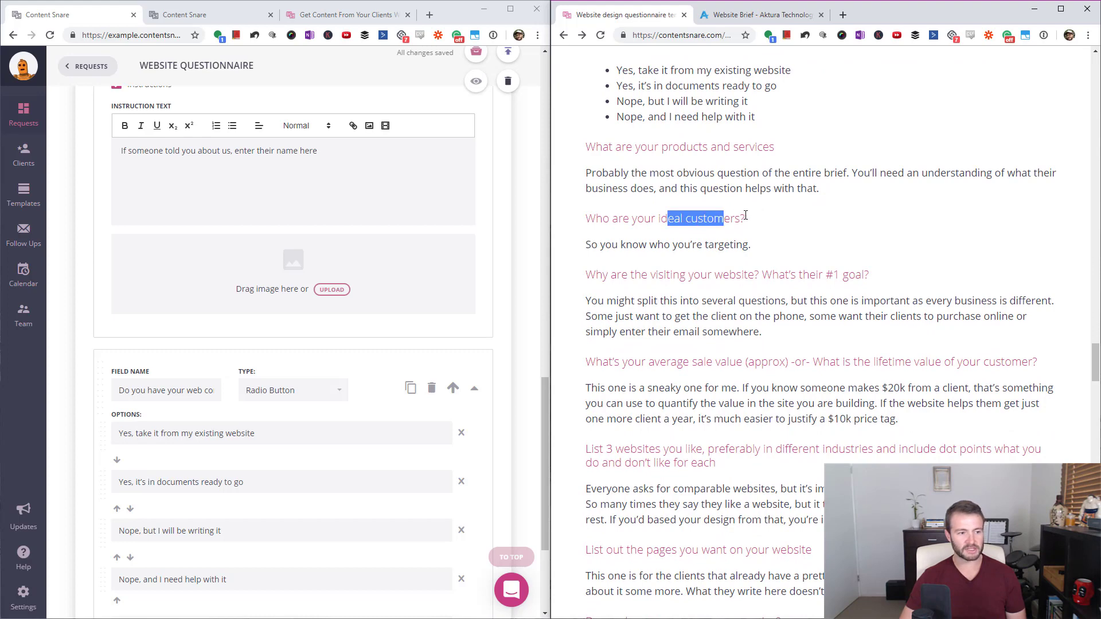
{"action": "left_click", "coordinate": [674, 398]}
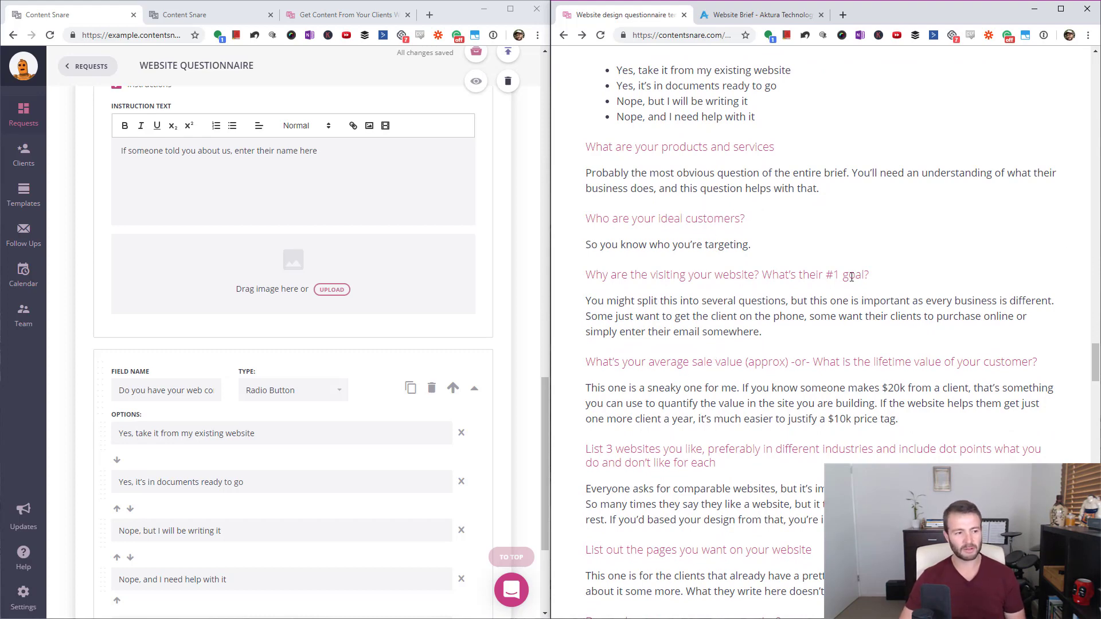
{"action": "scroll", "coordinate": [834, 283], "scroll_direction": "down", "scroll_amount": 3}
{"action": "scroll", "coordinate": [224, 592], "scroll_direction": "down", "scroll_amount": 3}
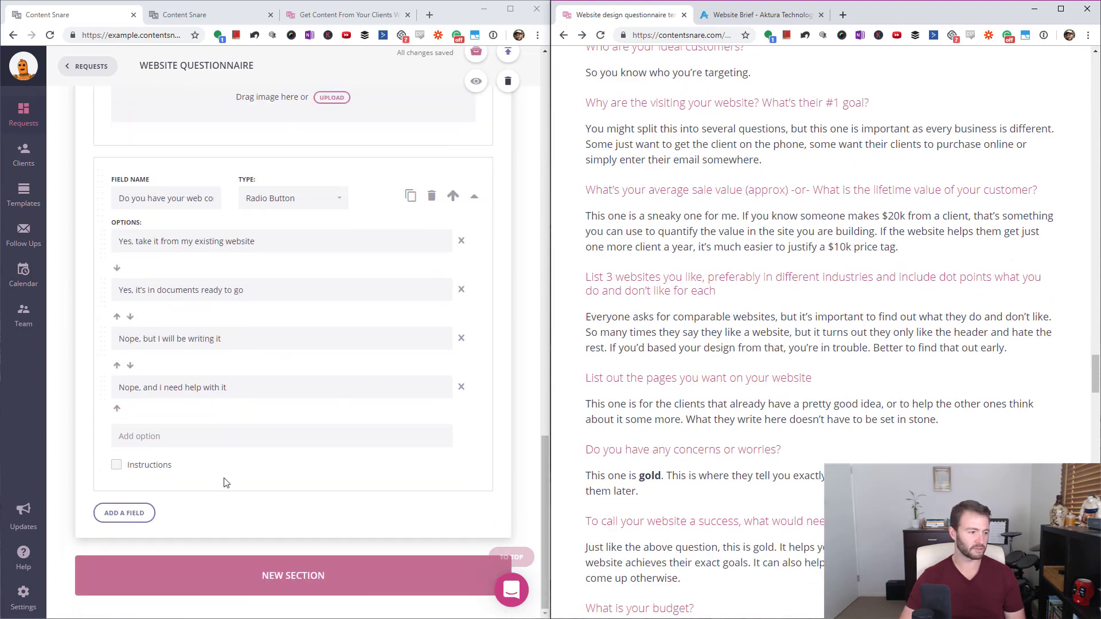
{"action": "scroll", "coordinate": [224, 593], "scroll_direction": "up", "scroll_amount": 1}
{"action": "scroll", "coordinate": [224, 592], "scroll_direction": "down", "scroll_amount": 1}
- Add a new section named 'Your business'
{"action": "left_click", "coordinate": [235, 583]}
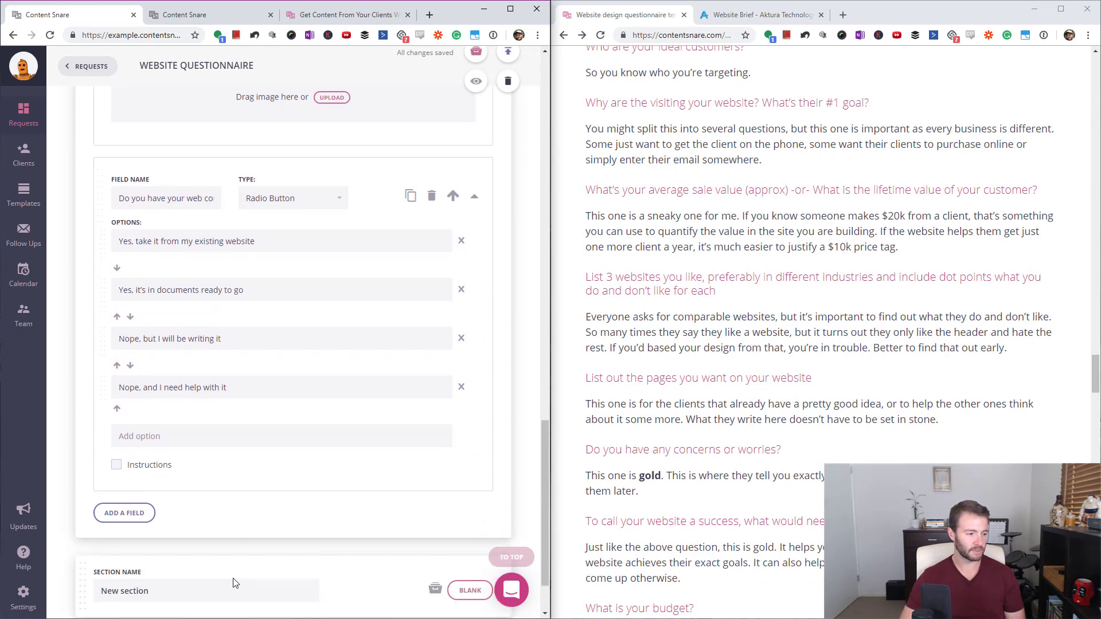
{"action": "scroll", "coordinate": [235, 583], "scroll_direction": "down", "scroll_amount": 1}
{"action": "left_click", "coordinate": [115, 533]}
{"action": "type", "text": "Your bu"}
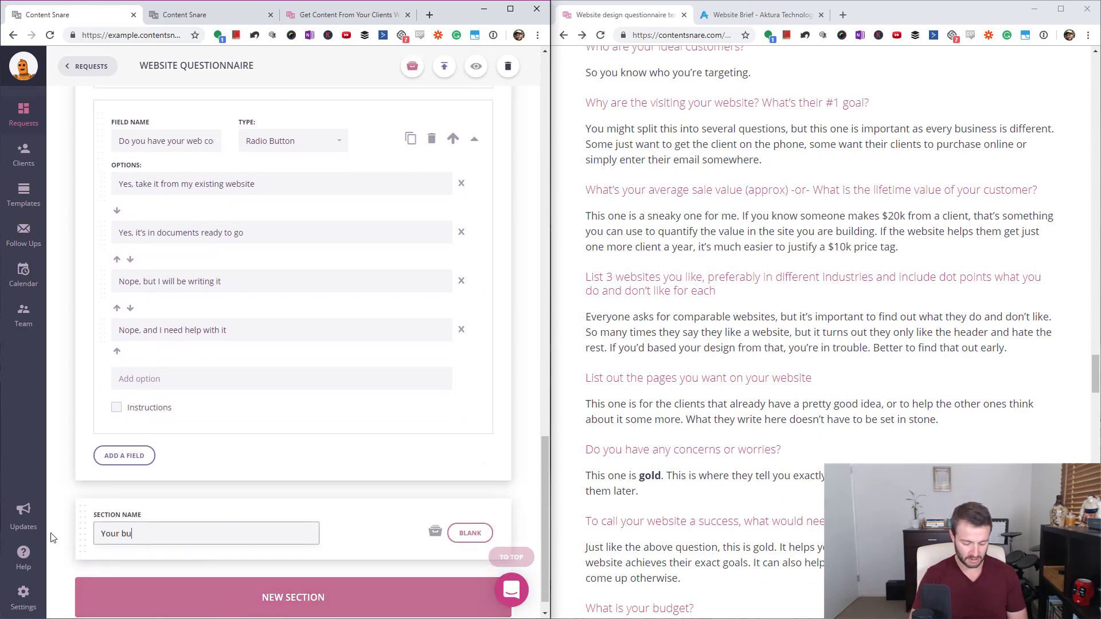
{"action": "type", "text": "siness"}
- Check the Aktura brief, then create the Your business section as blank
{"action": "left_click", "coordinate": [727, 18]}
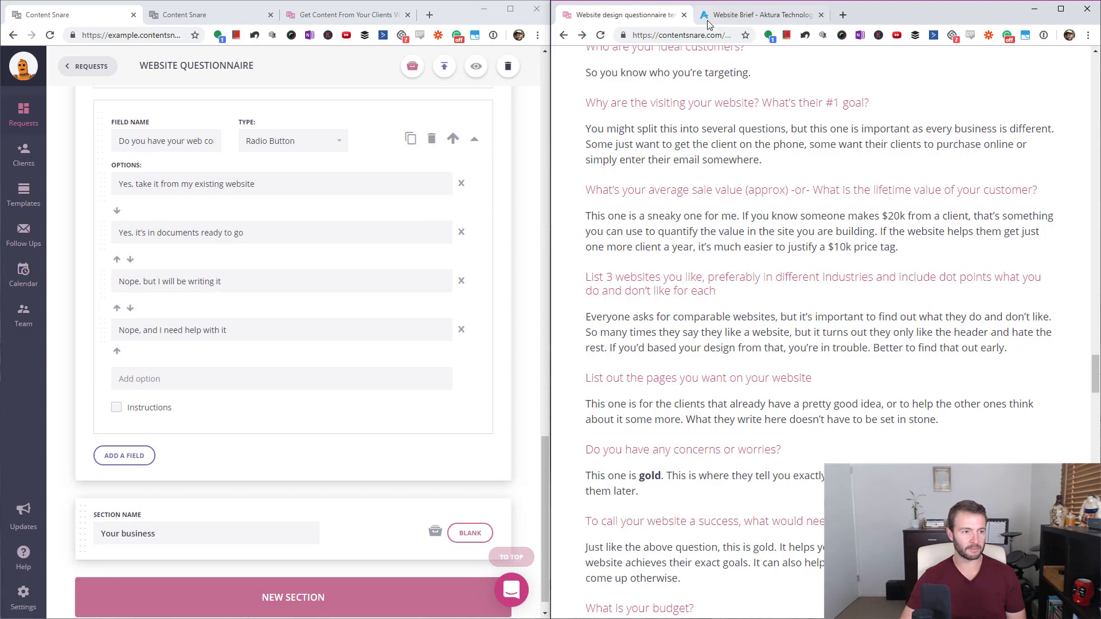
{"action": "scroll", "coordinate": [851, 224], "scroll_direction": "up", "scroll_amount": 2}
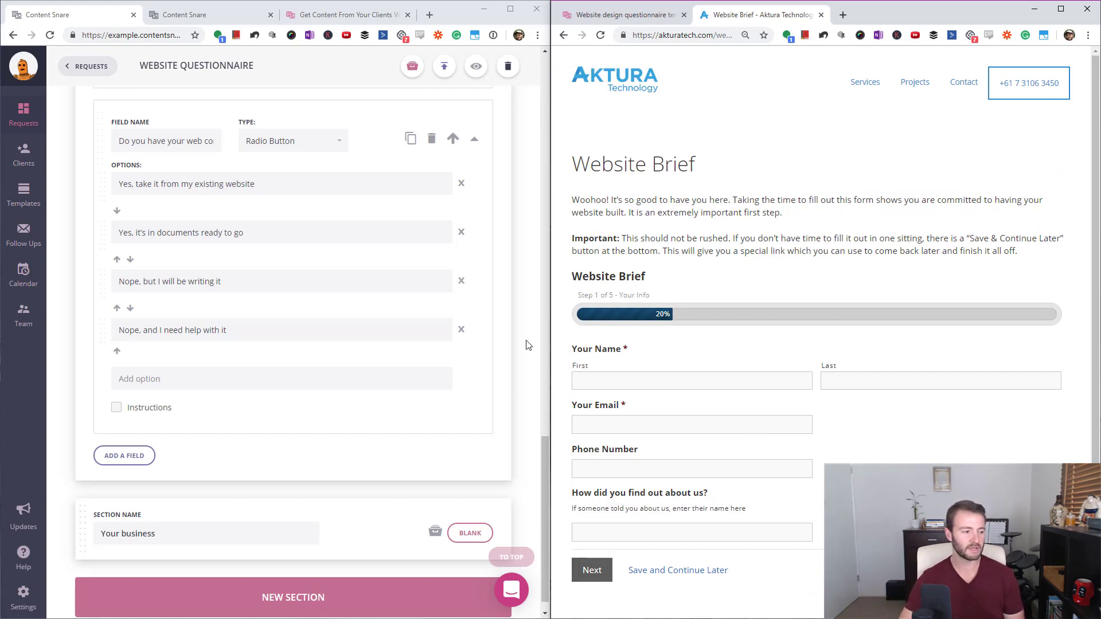
{"action": "scroll", "coordinate": [222, 424], "scroll_direction": "down", "scroll_amount": 1}
{"action": "scroll", "coordinate": [394, 217], "scroll_direction": "up", "scroll_amount": 15}
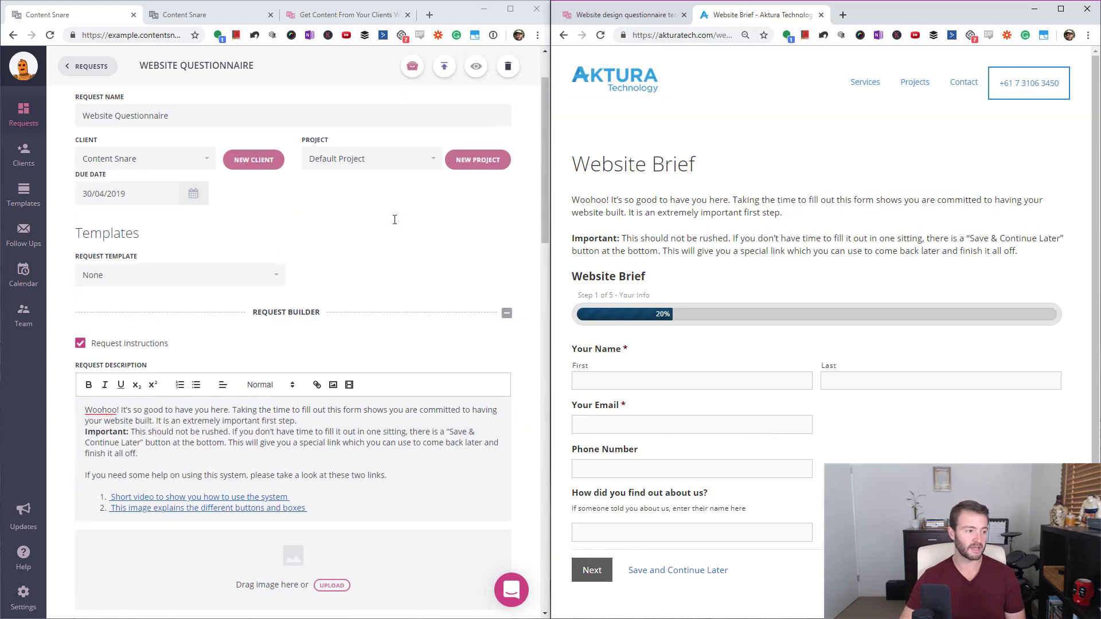
{"action": "scroll", "coordinate": [216, 409], "scroll_direction": "down", "scroll_amount": 4}
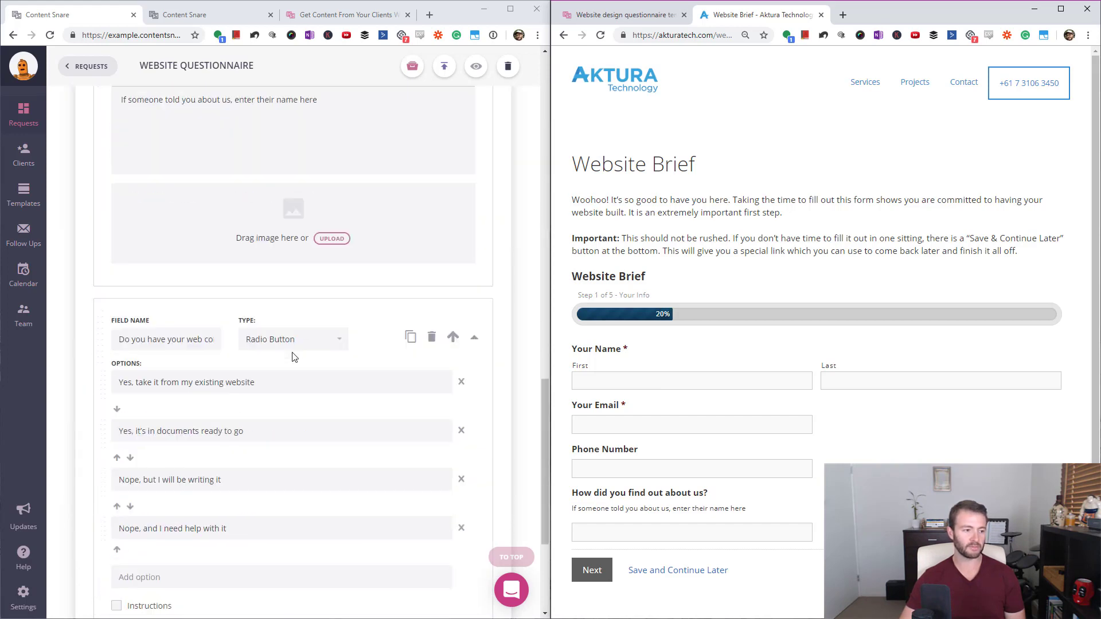
{"action": "scroll", "coordinate": [295, 357], "scroll_direction": "down", "scroll_amount": 12}
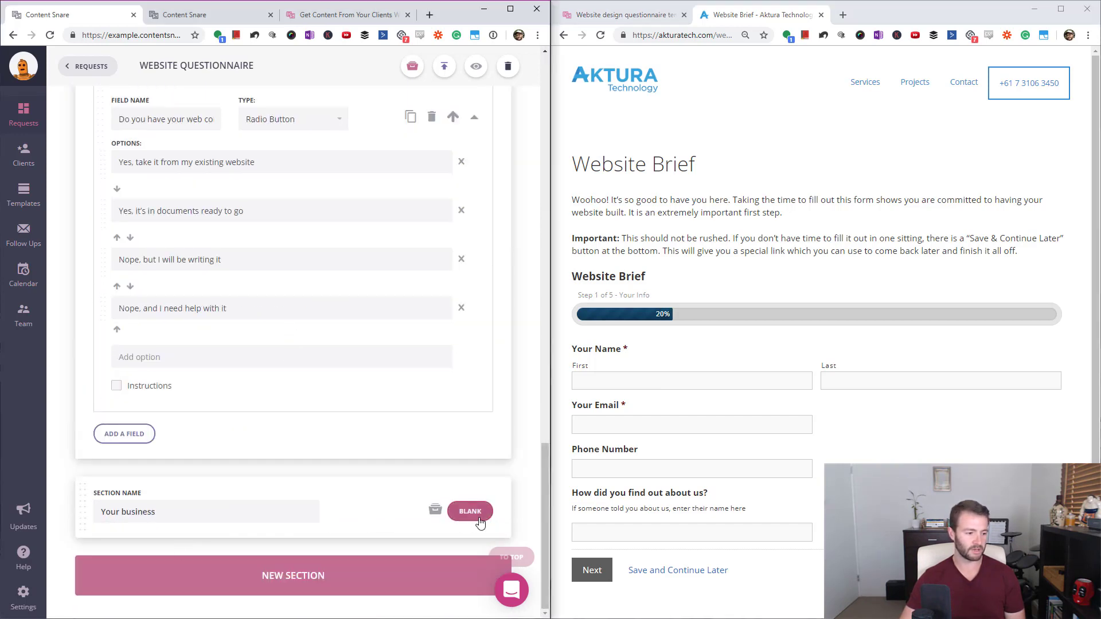
{"action": "left_click", "coordinate": [300, 513]}
{"action": "scroll", "coordinate": [362, 436], "scroll_direction": "down", "scroll_amount": 1}
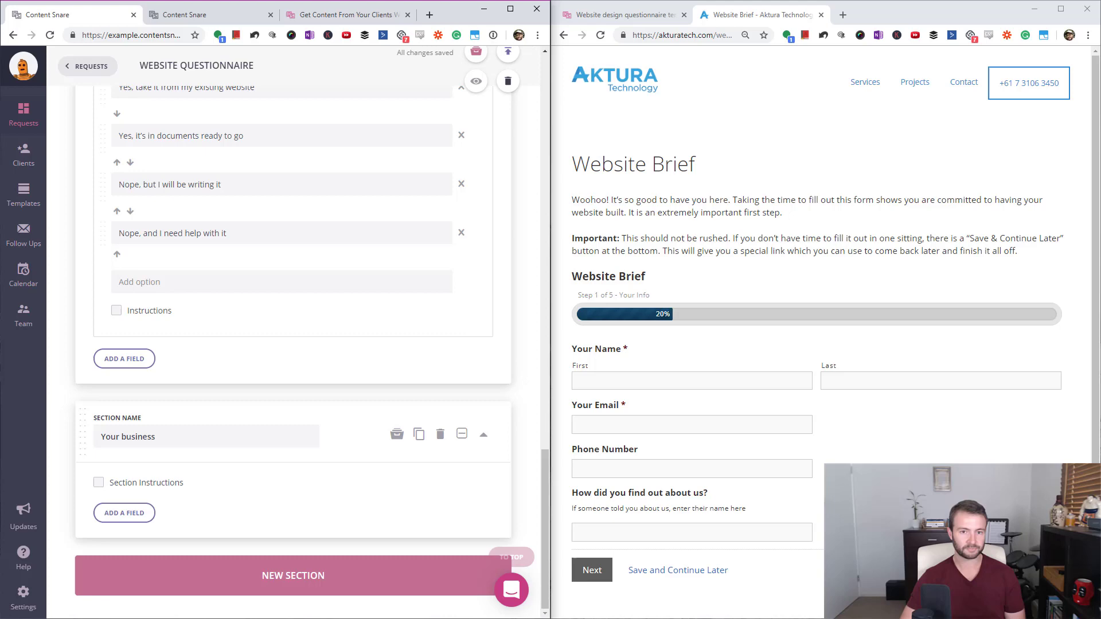
- Copy the 'What are your products and services' heading and begin adding a field
{"action": "left_click", "coordinate": [622, 14]}
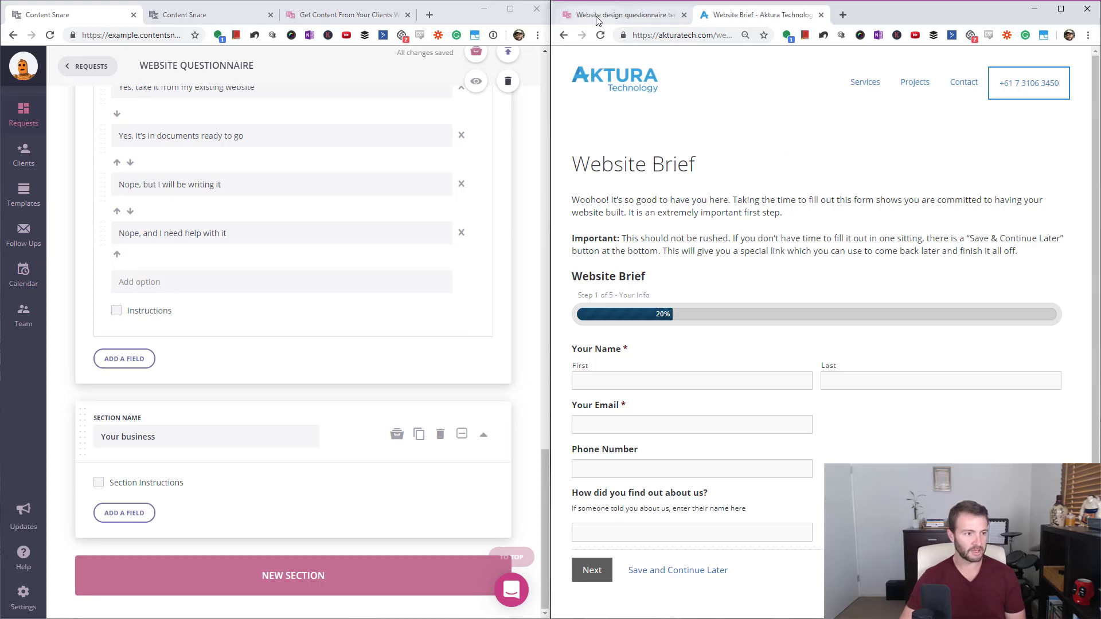
{"action": "scroll", "coordinate": [659, 149], "scroll_direction": "up", "scroll_amount": 3}
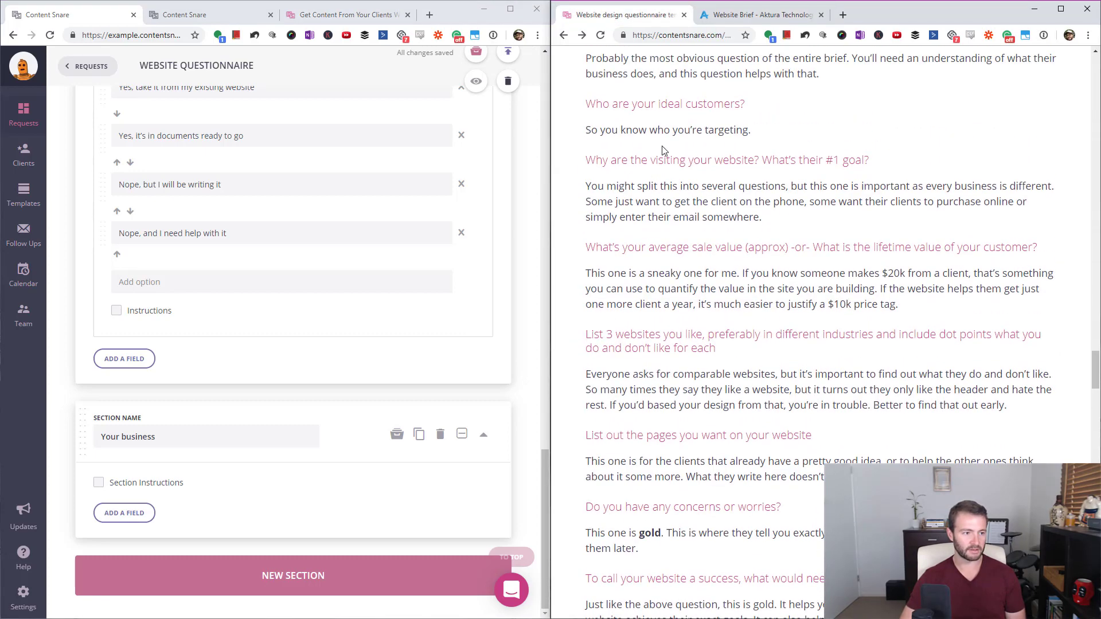
{"action": "left_click_drag", "start_coordinate": [584, 147], "coordinate": [794, 137]}
{"action": "key", "text": "ctrl+c"}
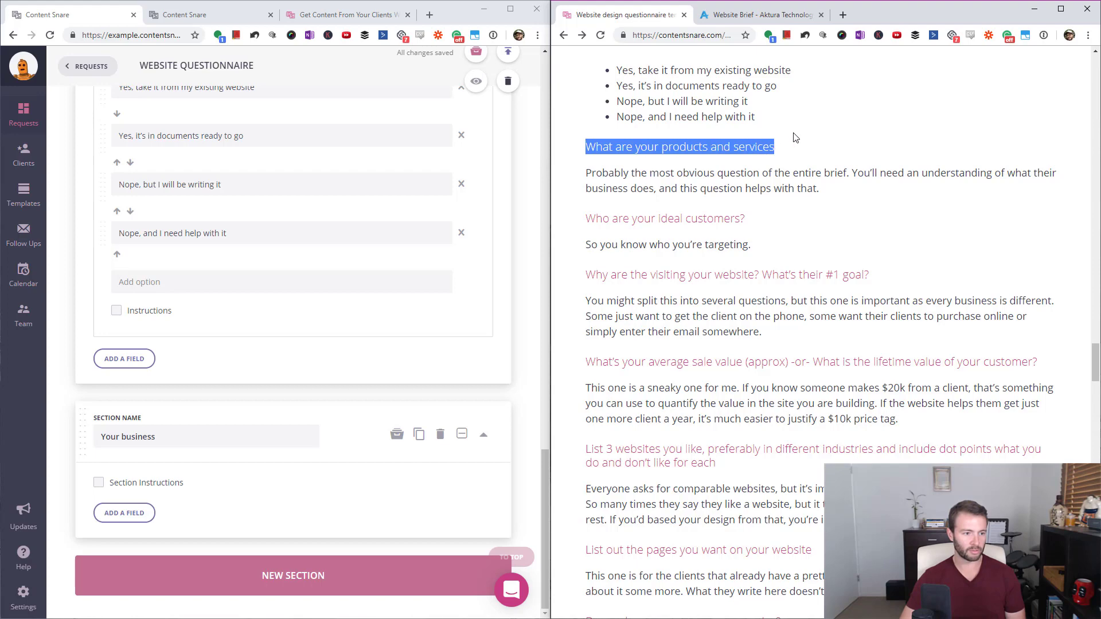
{"action": "left_click", "coordinate": [124, 513]}
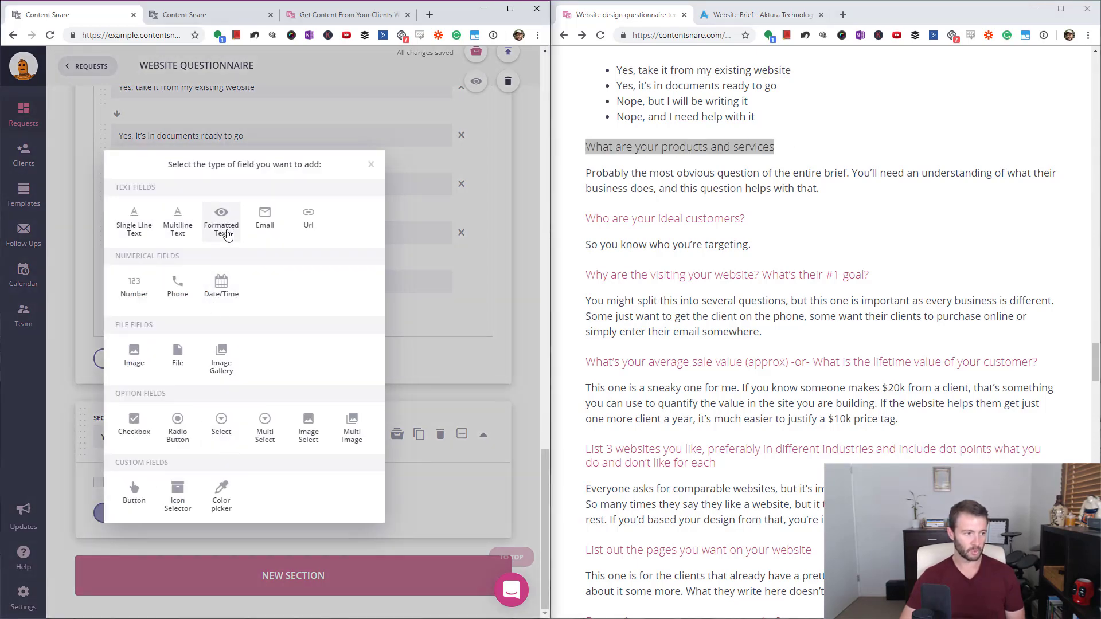
- Add a formatted text field named 'What are your products and services'
{"action": "left_click", "coordinate": [221, 222]}
{"action": "left_click_drag", "start_coordinate": [210, 537], "coordinate": [115, 531]}
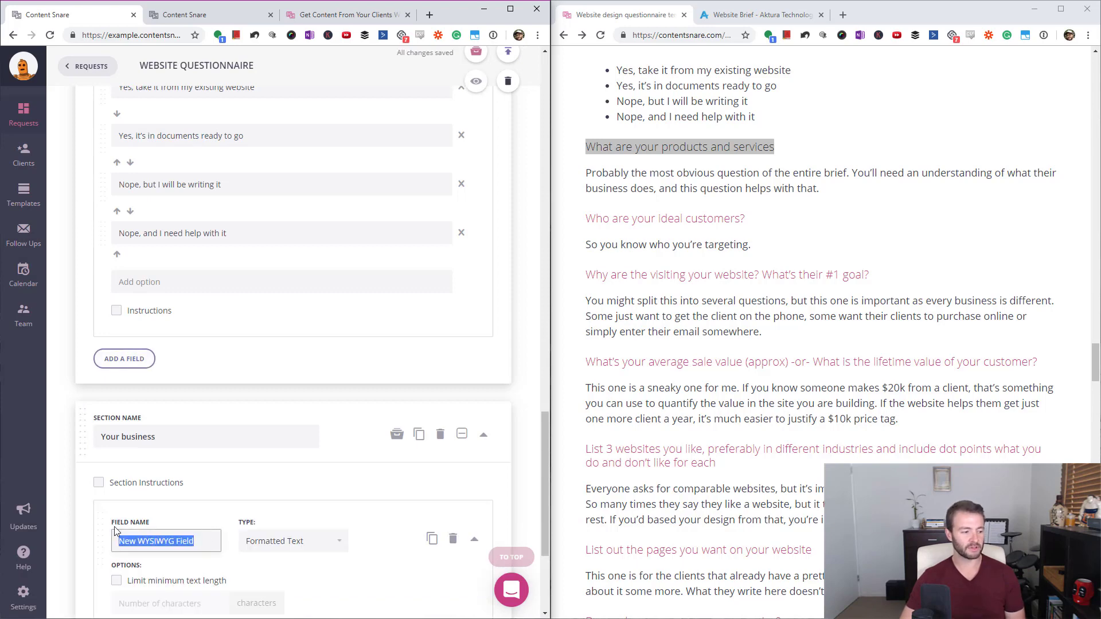
{"action": "key", "text": "ctrl+v"}
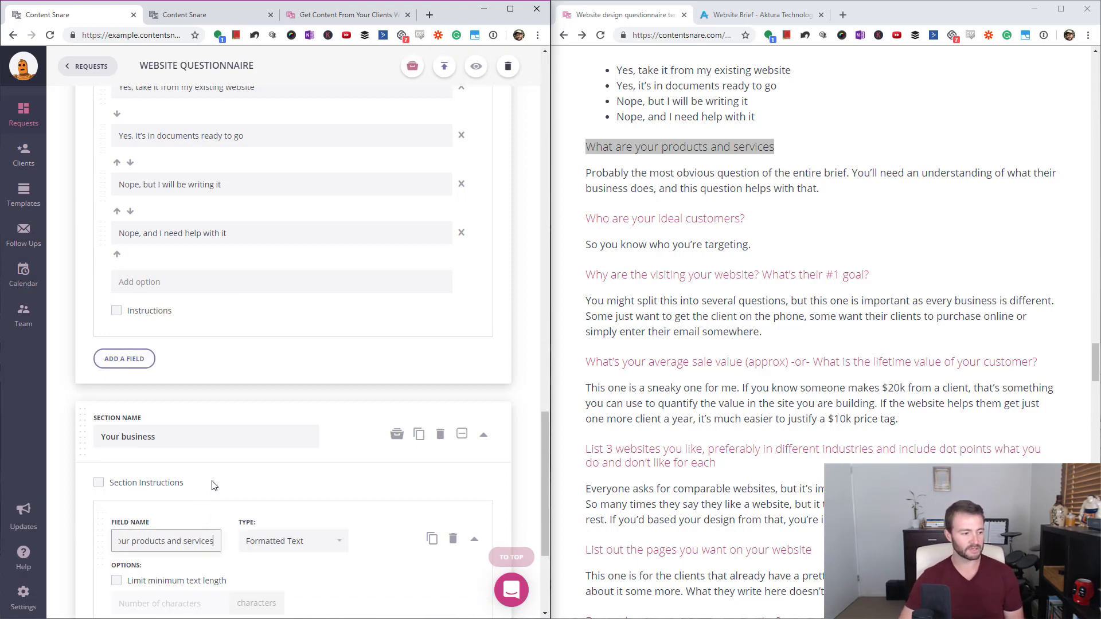
{"action": "scroll", "coordinate": [278, 217], "scroll_direction": "down", "scroll_amount": 1}
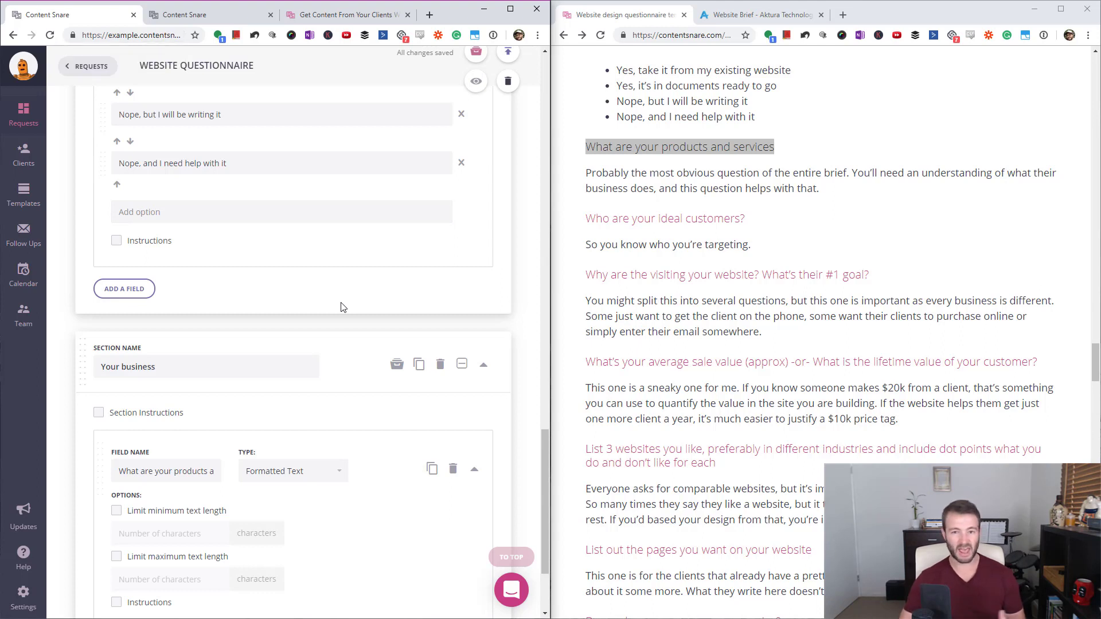
{"action": "scroll", "coordinate": [355, 352], "scroll_direction": "down", "scroll_amount": 2}
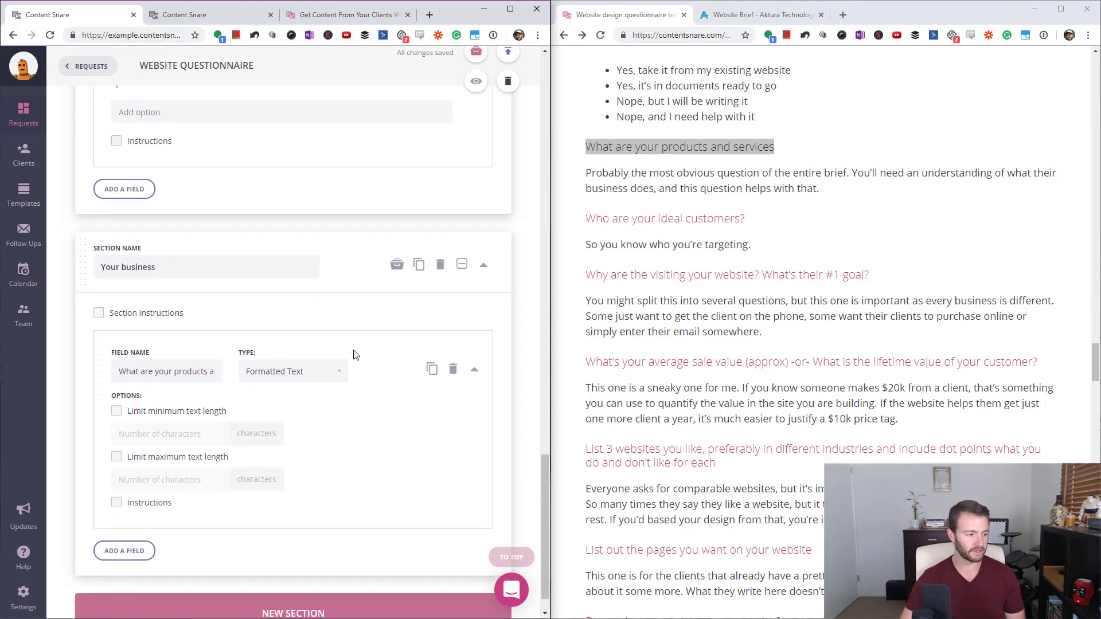
{"action": "scroll", "coordinate": [177, 448], "scroll_direction": "down", "scroll_amount": 1}
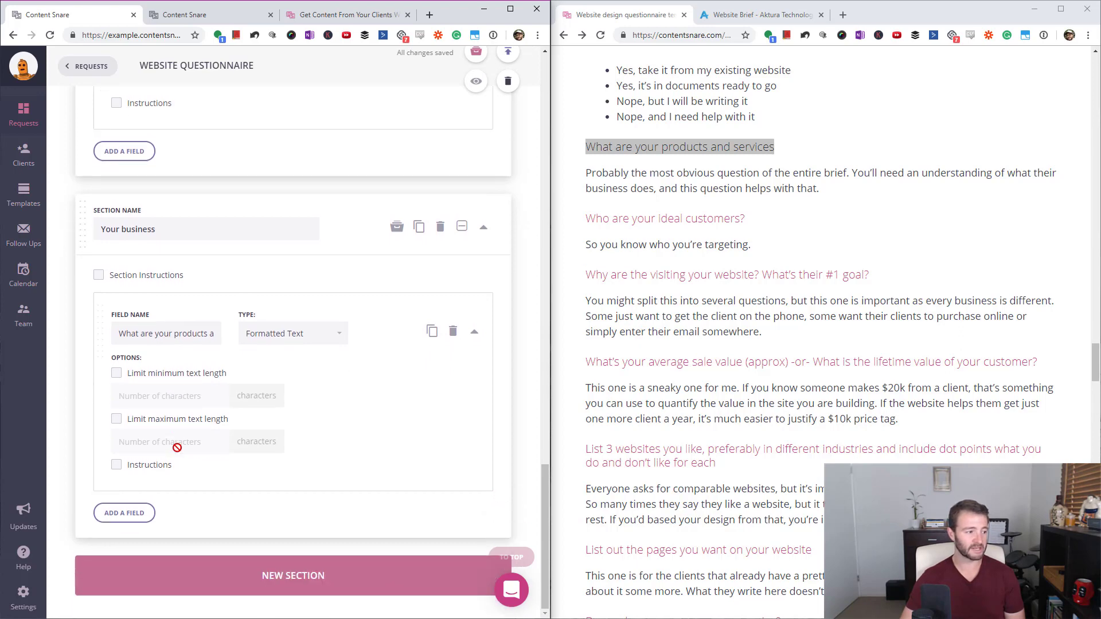
{"action": "left_click", "coordinate": [802, 15]}
{"action": "key", "text": "ctrl+shift+Tab"}
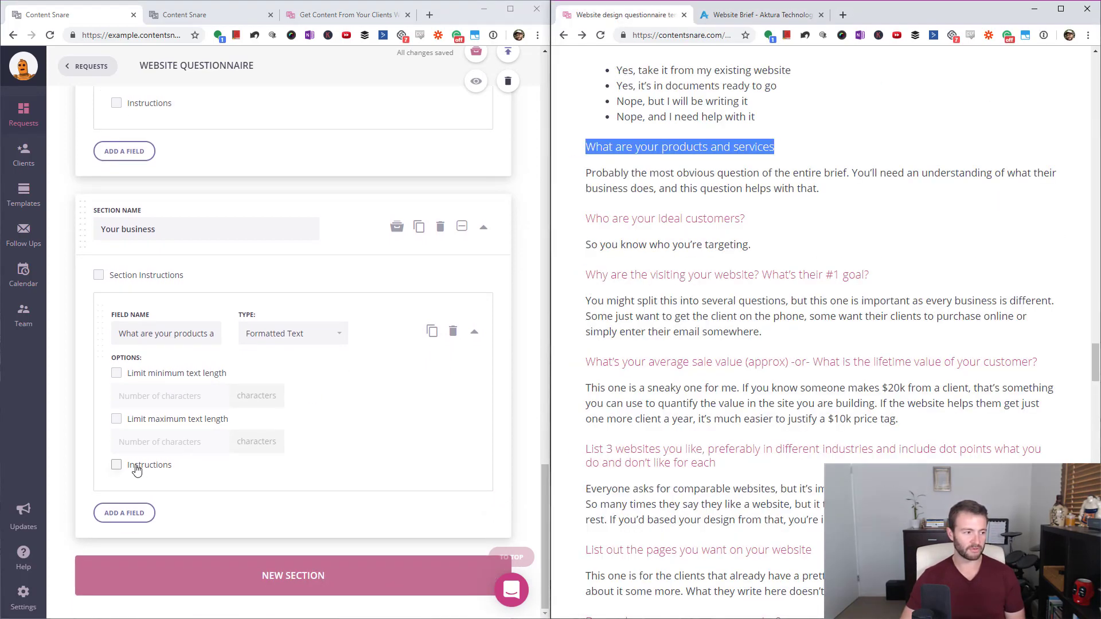
{"action": "left_click", "coordinate": [151, 336]}
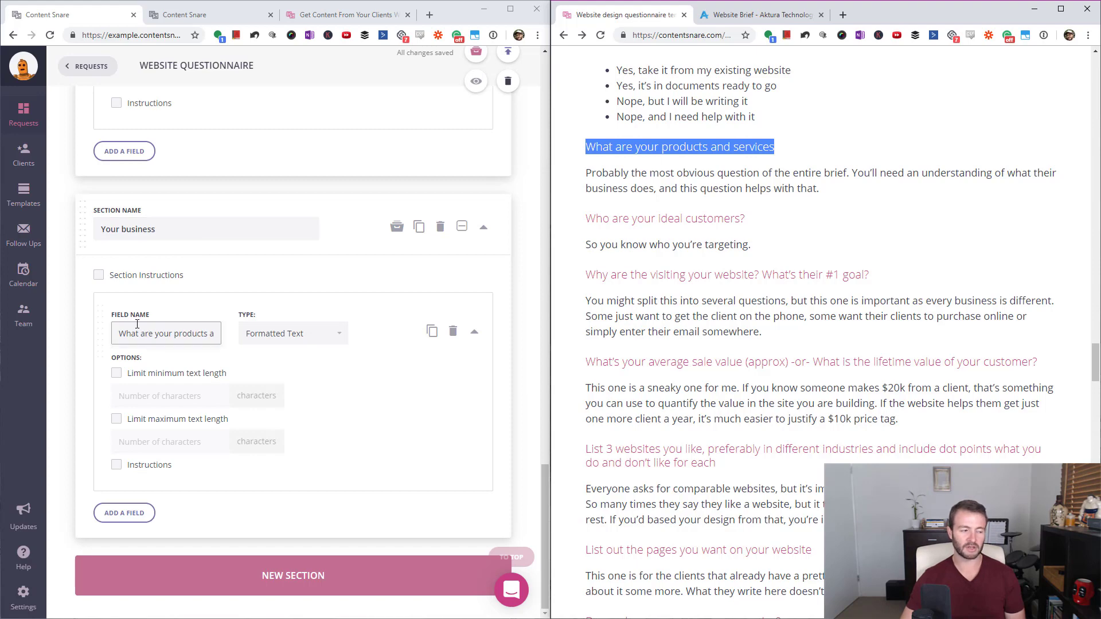
- Add a multiline text field named 'Who are your ideal customers?'
{"action": "left_click", "coordinate": [124, 513]}
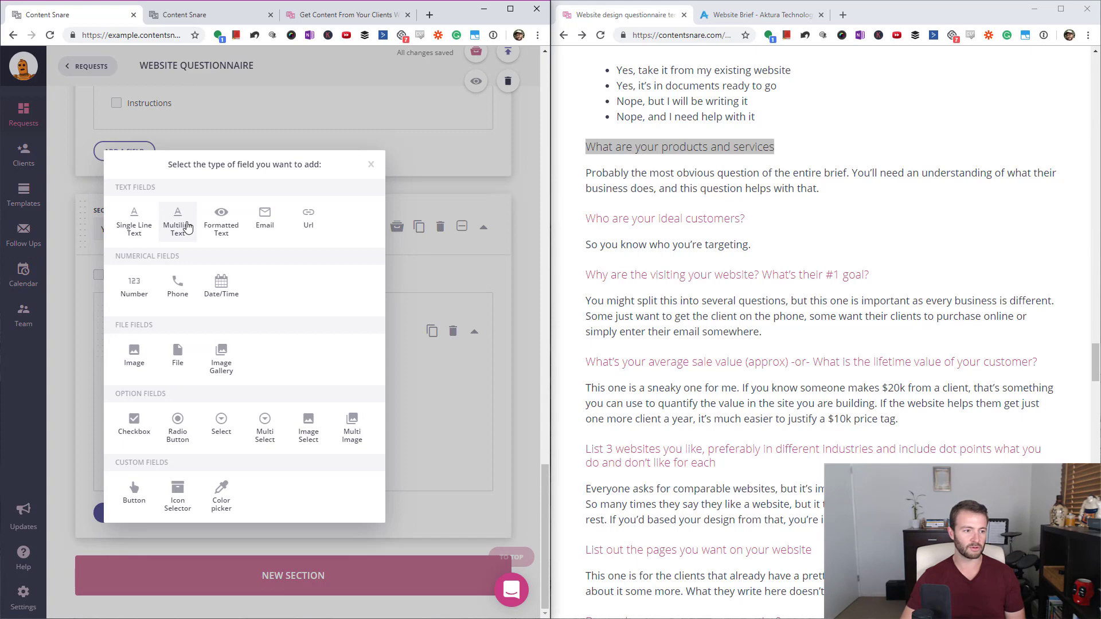
{"action": "left_click", "coordinate": [187, 227]}
{"action": "scroll", "coordinate": [420, 423], "scroll_direction": "down", "scroll_amount": 2}
{"action": "left_click_drag", "start_coordinate": [746, 220], "coordinate": [583, 246]}
{"action": "key", "text": "ctrl+c"}
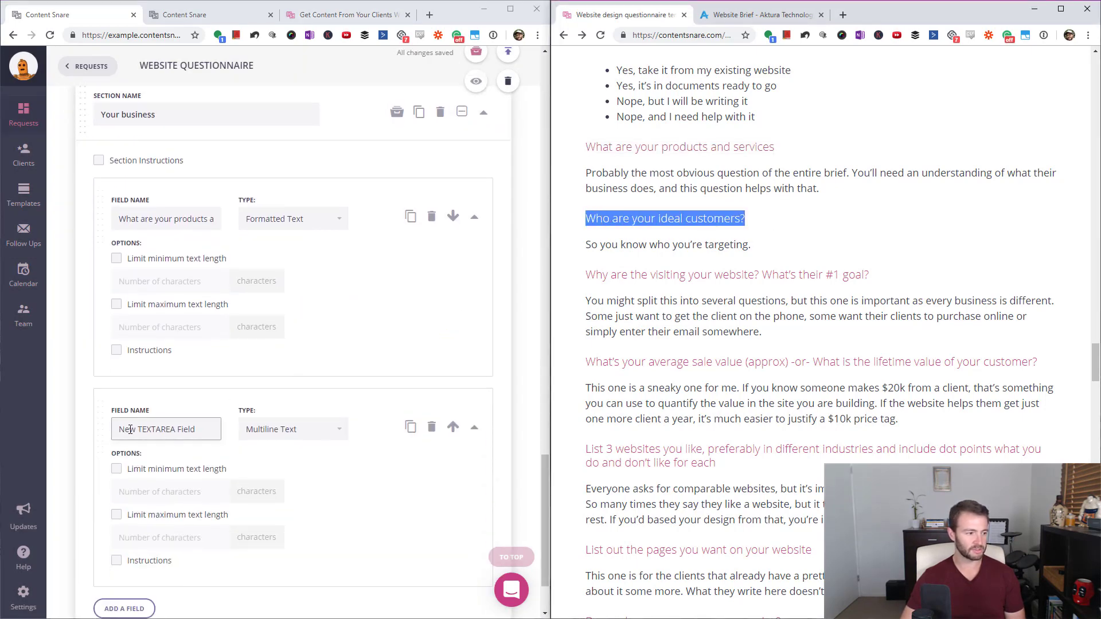
{"action": "triple_click", "coordinate": [173, 425]}
{"action": "key", "text": "ctrl+v"}
{"action": "scroll", "coordinate": [425, 487], "scroll_direction": "down", "scroll_amount": 1}
{"action": "left_click", "coordinate": [425, 486]}
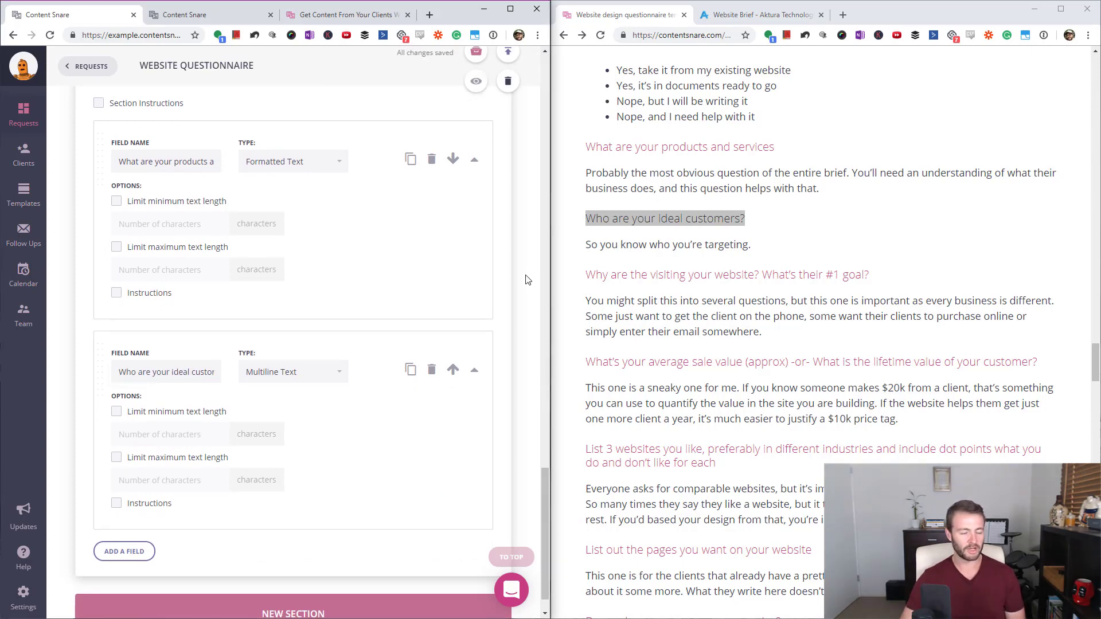
{"action": "scroll", "coordinate": [528, 280], "scroll_direction": "up", "scroll_amount": 15}
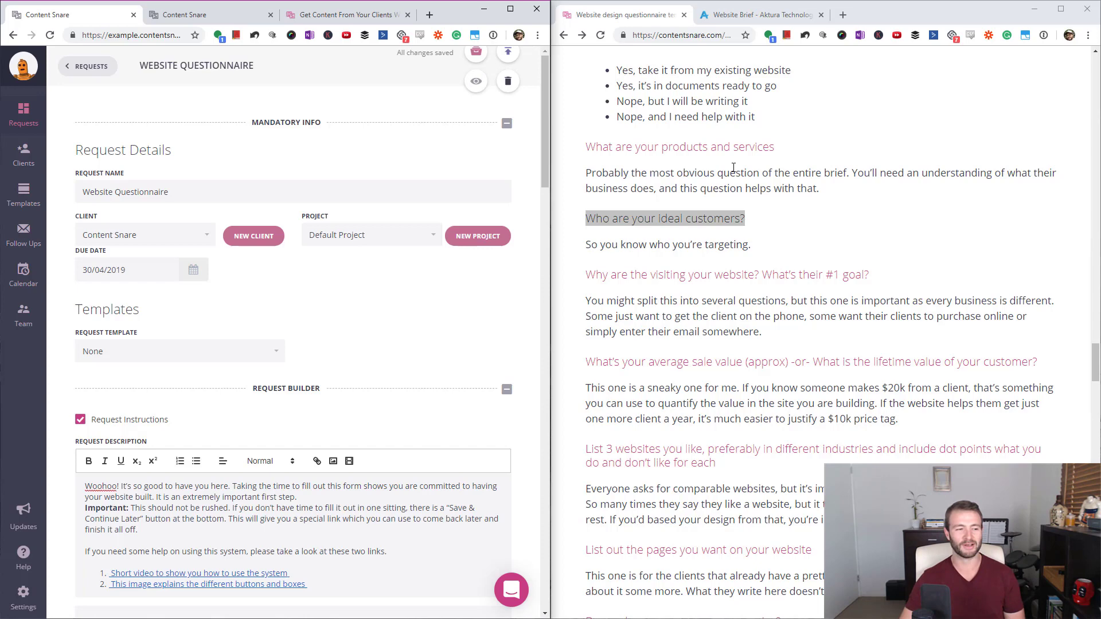
{"action": "left_click", "coordinate": [744, 365]}
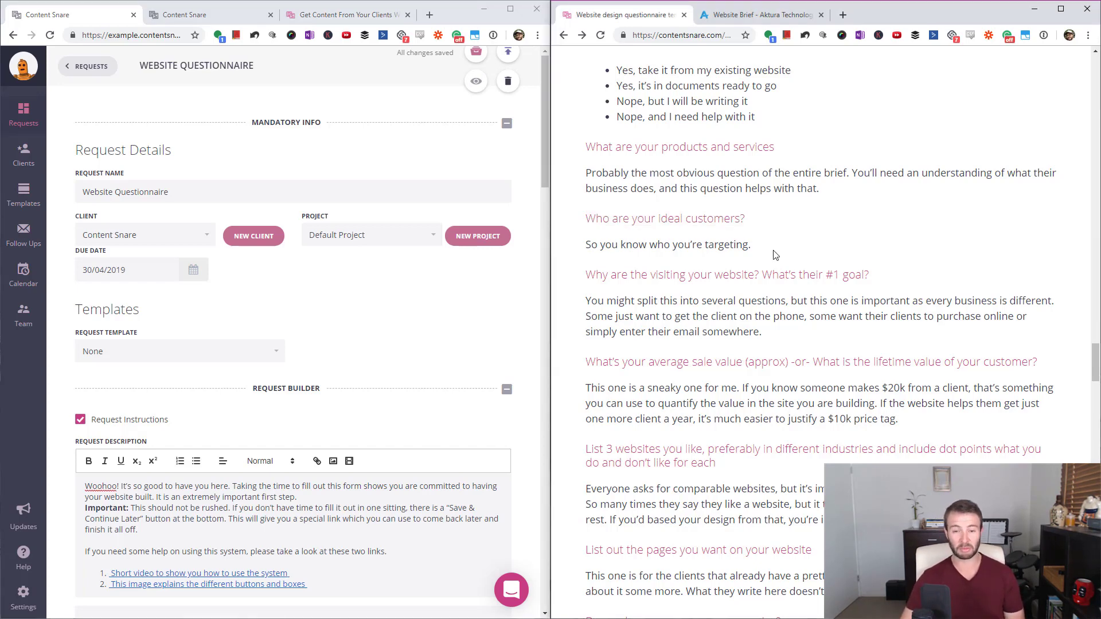
{"action": "scroll", "coordinate": [781, 273], "scroll_direction": "down", "scroll_amount": 15}
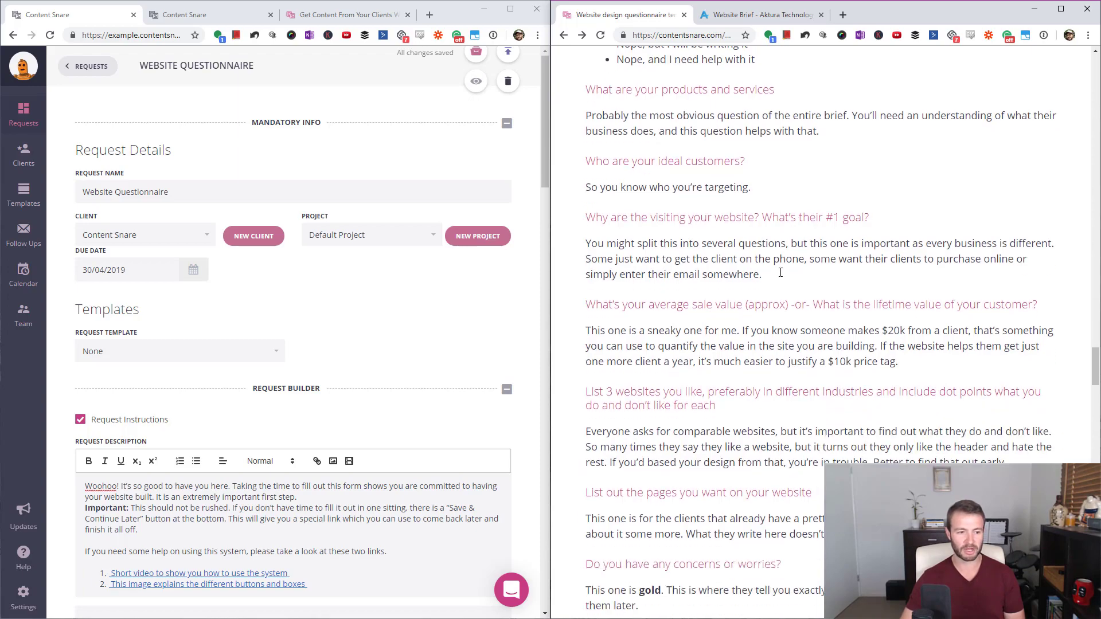
{"action": "scroll", "coordinate": [783, 273], "scroll_direction": "down", "scroll_amount": 10}
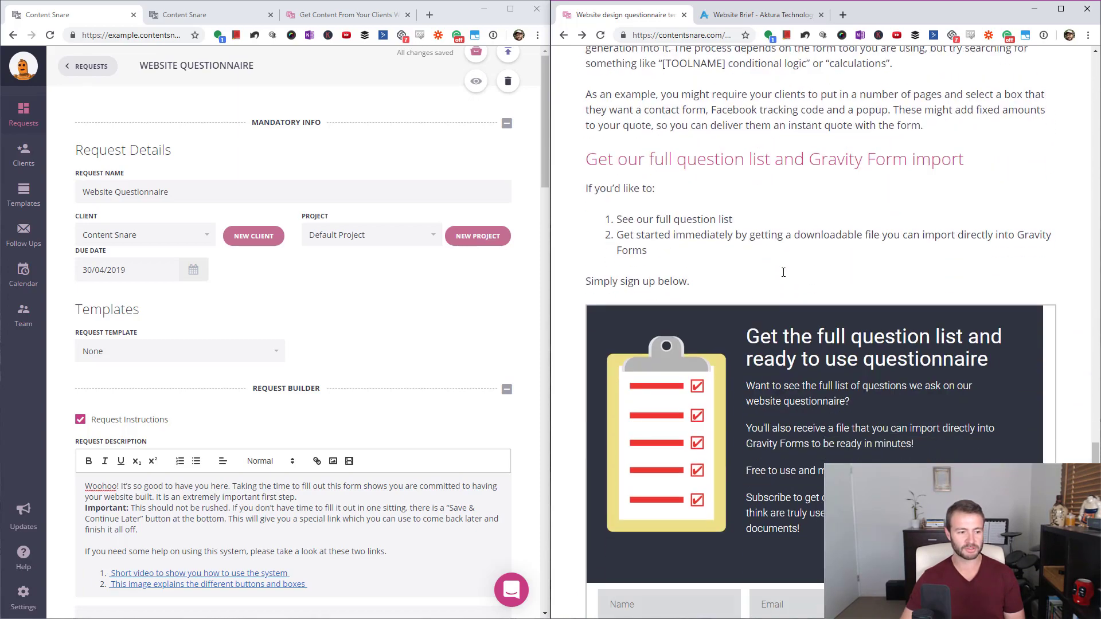
{"action": "left_click_drag", "start_coordinate": [812, 166], "coordinate": [818, 166]}
{"action": "left_click_drag", "start_coordinate": [931, 170], "coordinate": [950, 169]}
{"action": "left_click", "coordinate": [950, 169]}
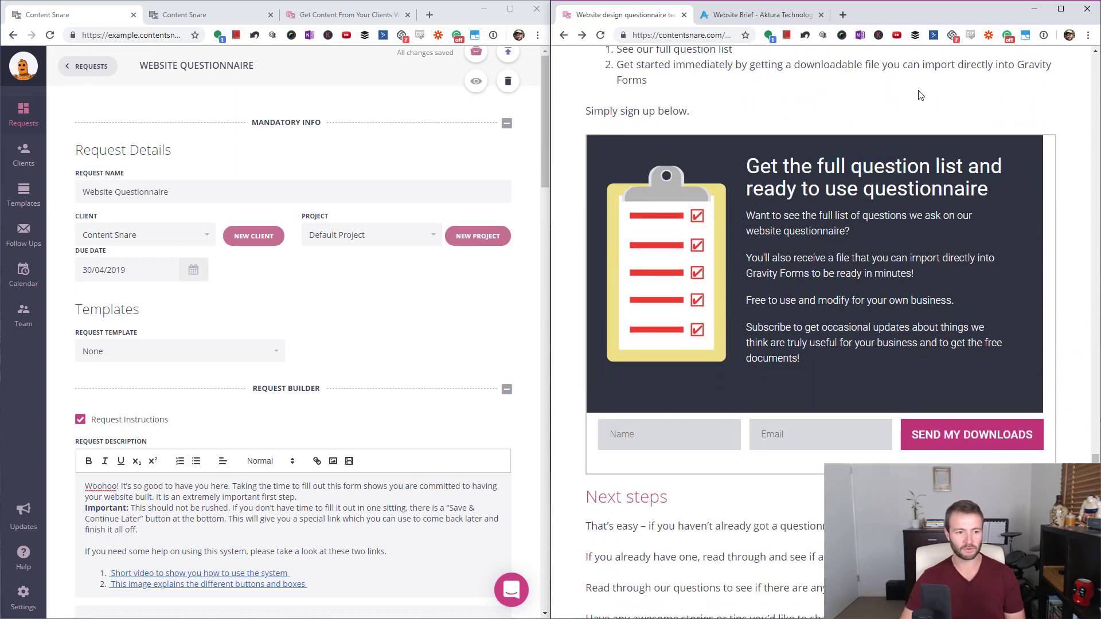
{"action": "scroll", "coordinate": [918, 259], "scroll_direction": "up", "scroll_amount": 8}
{"action": "scroll", "coordinate": [740, 250], "scroll_direction": "up", "scroll_amount": 8}
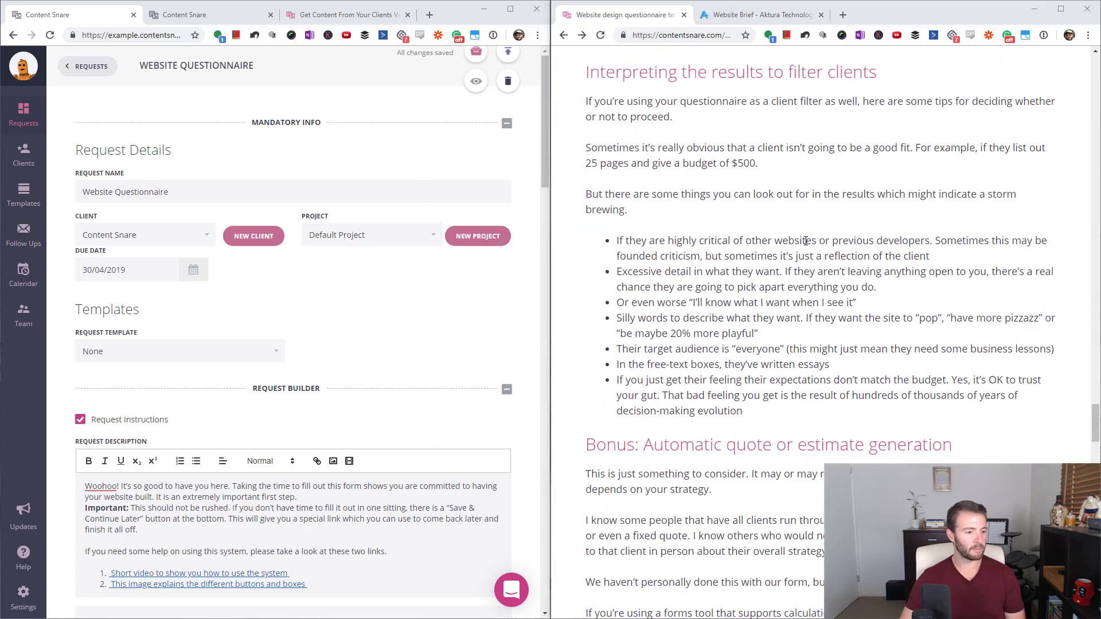
- Maximize the editor, copy the share link and publish the Website Questionnaire request
{"action": "left_click", "coordinate": [510, 9]}
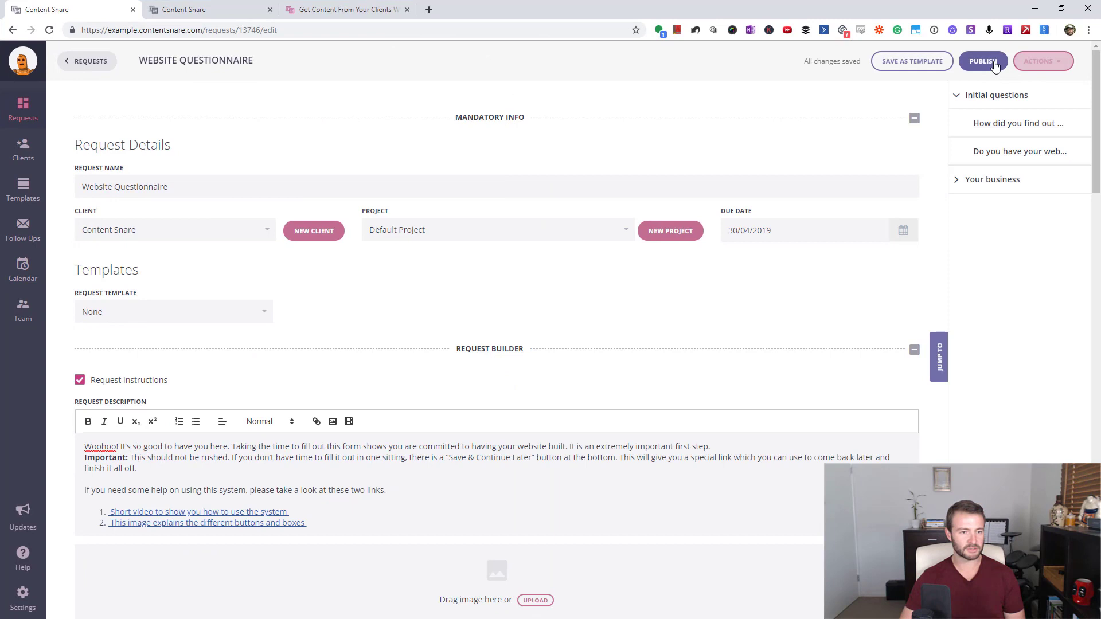
{"action": "left_click", "coordinate": [995, 67]}
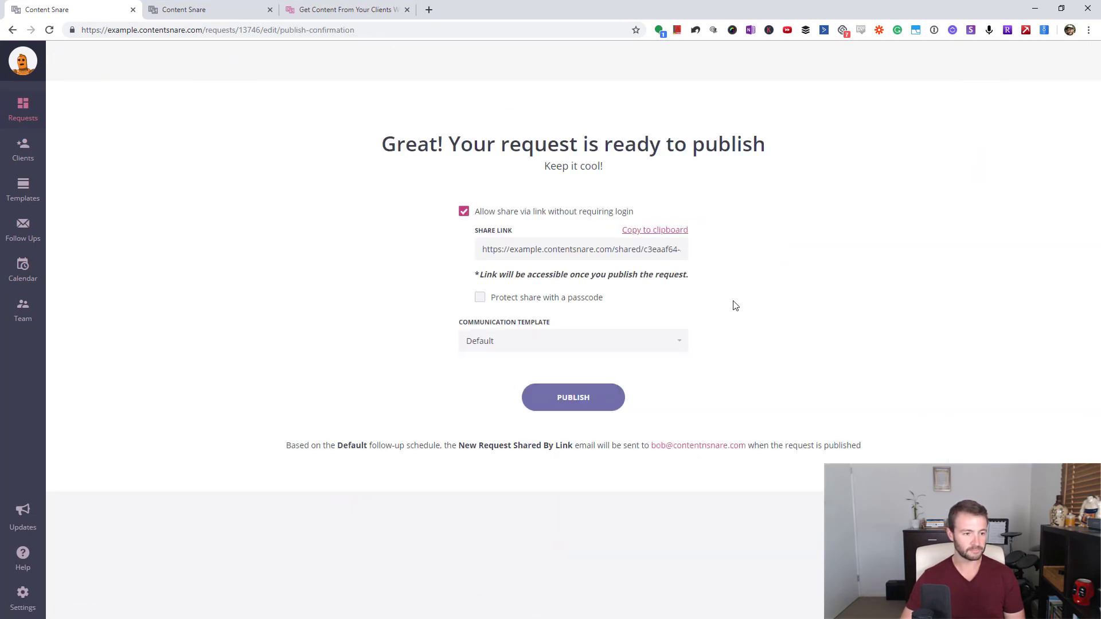
{"action": "left_click", "coordinate": [646, 229]}
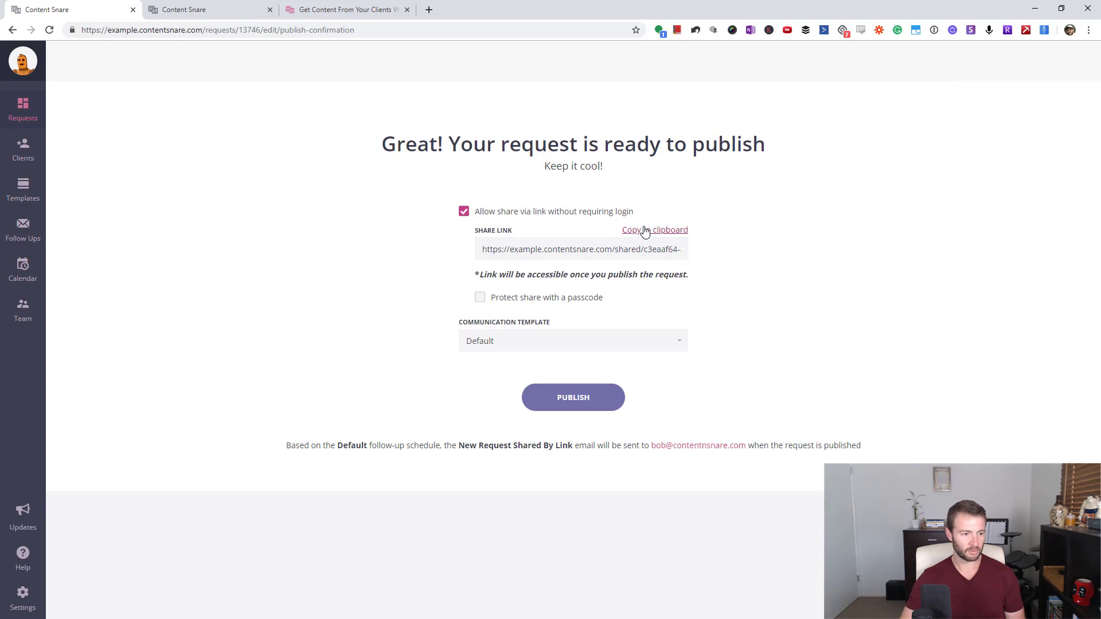
{"action": "left_click", "coordinate": [566, 404]}
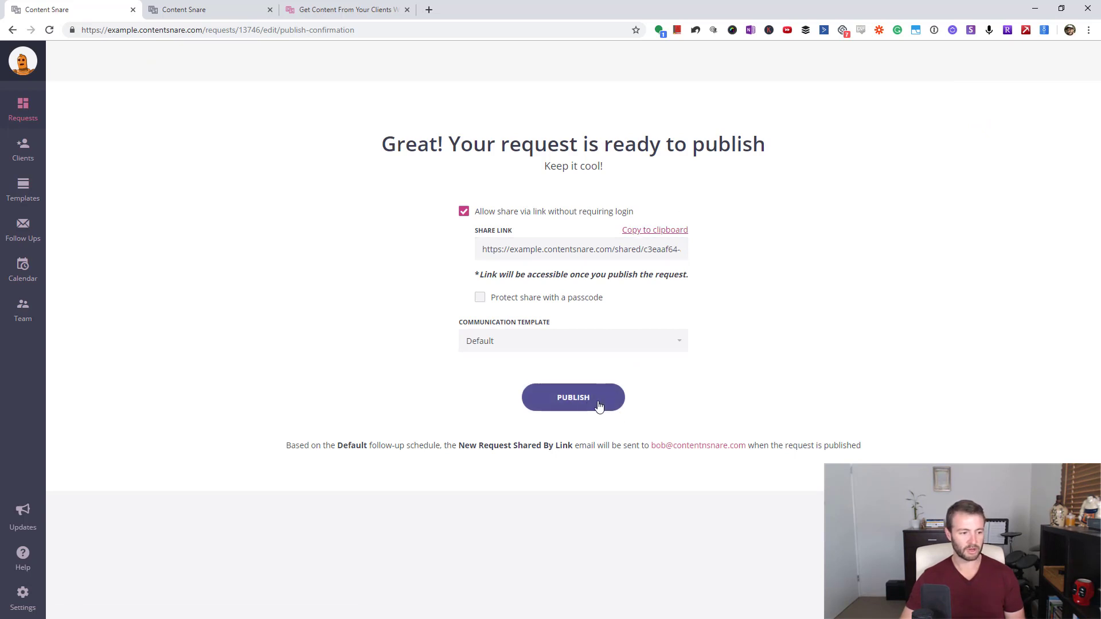
{"action": "left_click_drag", "start_coordinate": [293, 446], "coordinate": [708, 452]}
{"action": "left_click", "coordinate": [752, 405]}
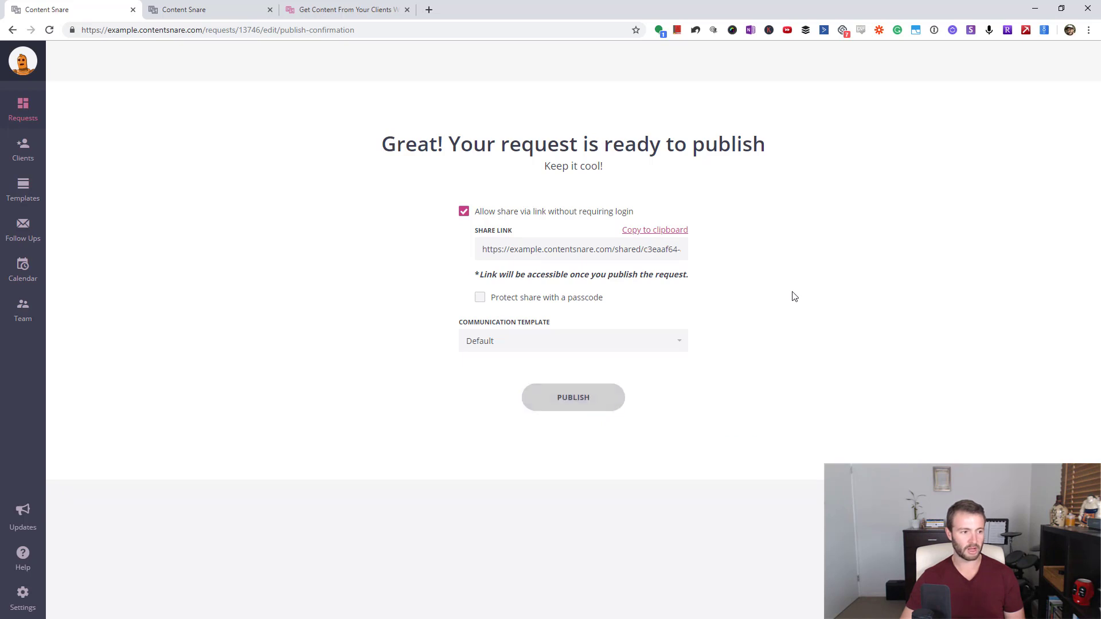
- Load the copied share link in a new incognito window
{"action": "key", "text": "ctrl+shift+n"}
{"action": "key", "text": "ctrl+v"}
{"action": "key", "text": "Return"}
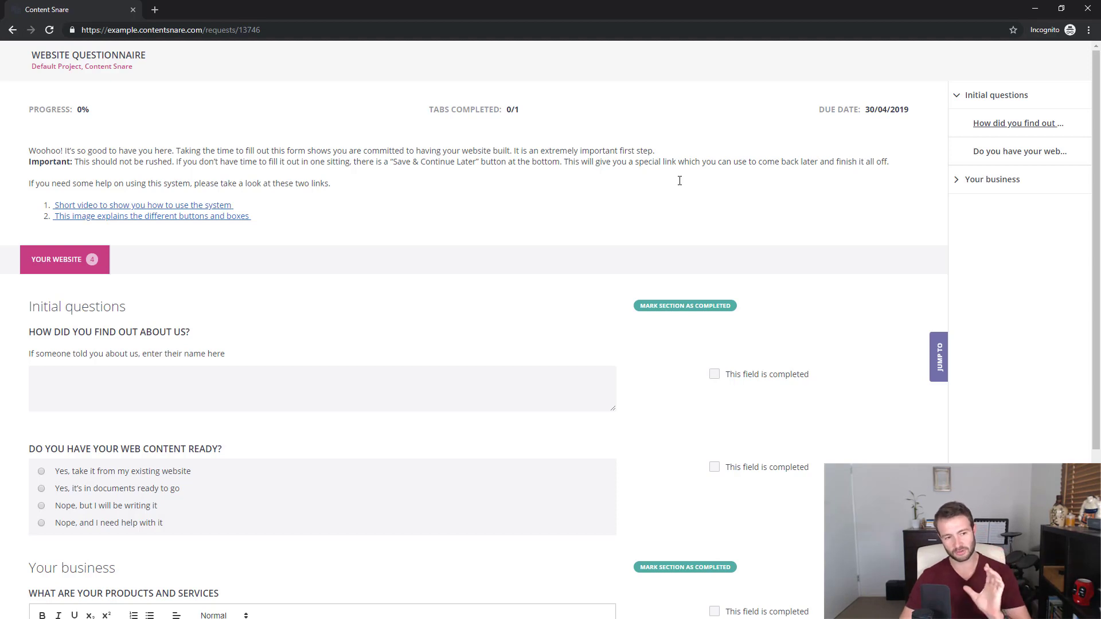
- Review the client's form, enter the test answer 'dqwd', then close the incognito window
{"action": "scroll", "coordinate": [369, 317], "scroll_direction": "down", "scroll_amount": 1}
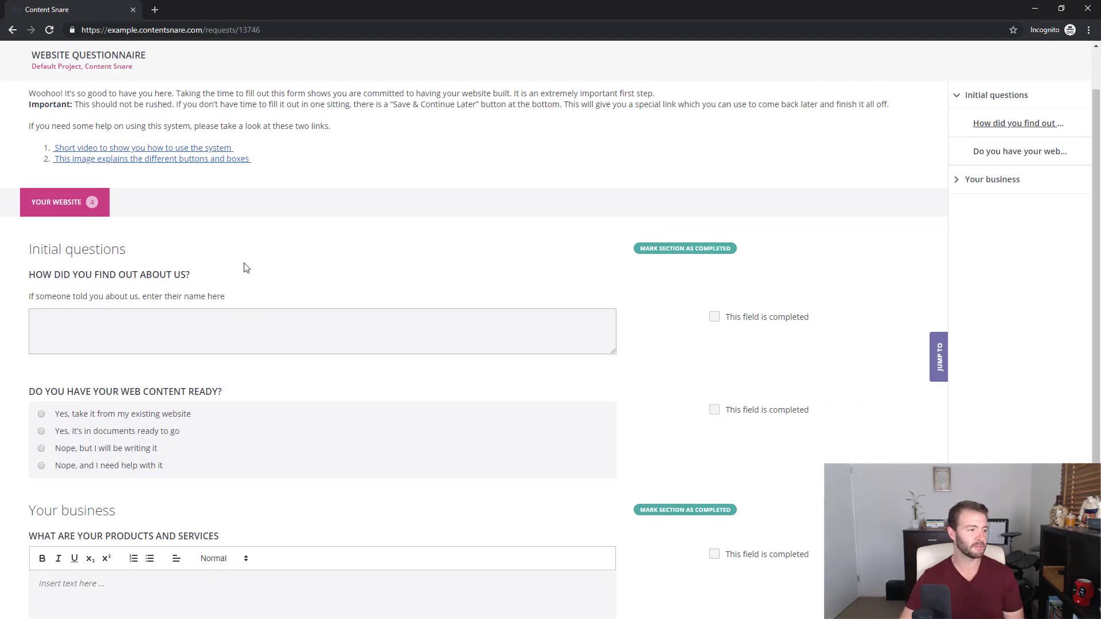
{"action": "type", "text": "dqwdqwdqwd"}
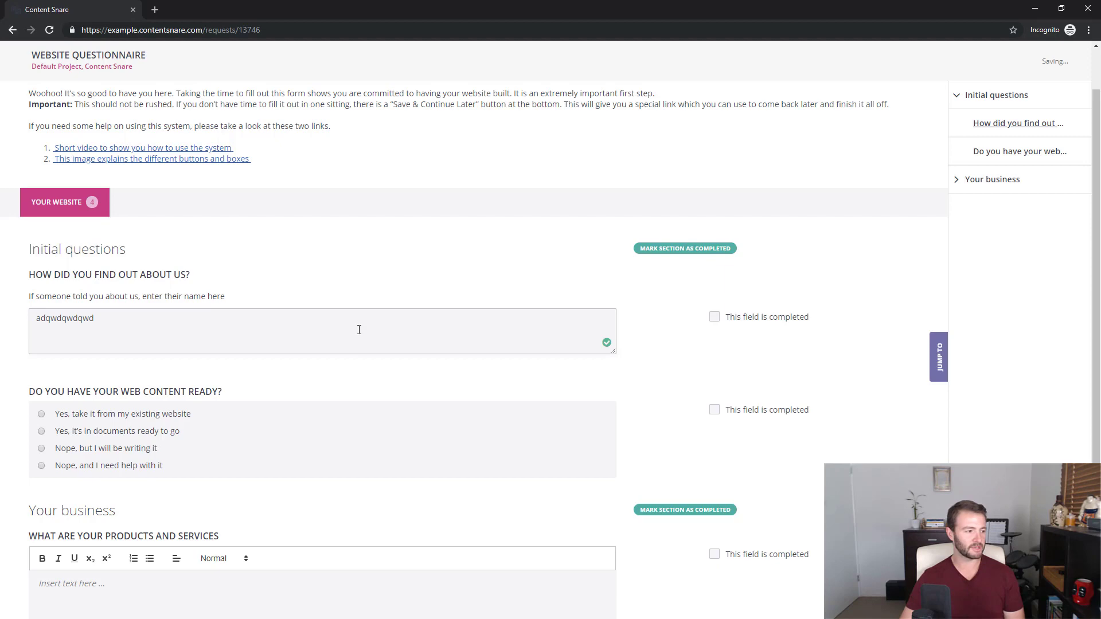
{"action": "scroll", "coordinate": [330, 290], "scroll_direction": "down", "scroll_amount": 2}
{"action": "scroll", "coordinate": [330, 290], "scroll_direction": "up", "scroll_amount": 3}
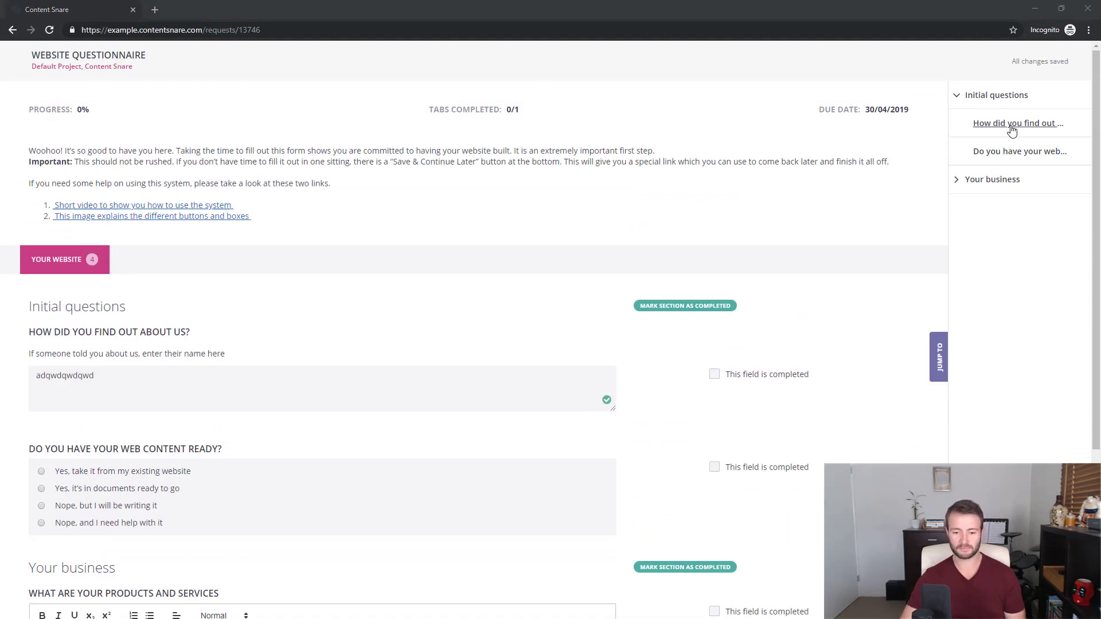
{"action": "left_click", "coordinate": [1087, 9]}
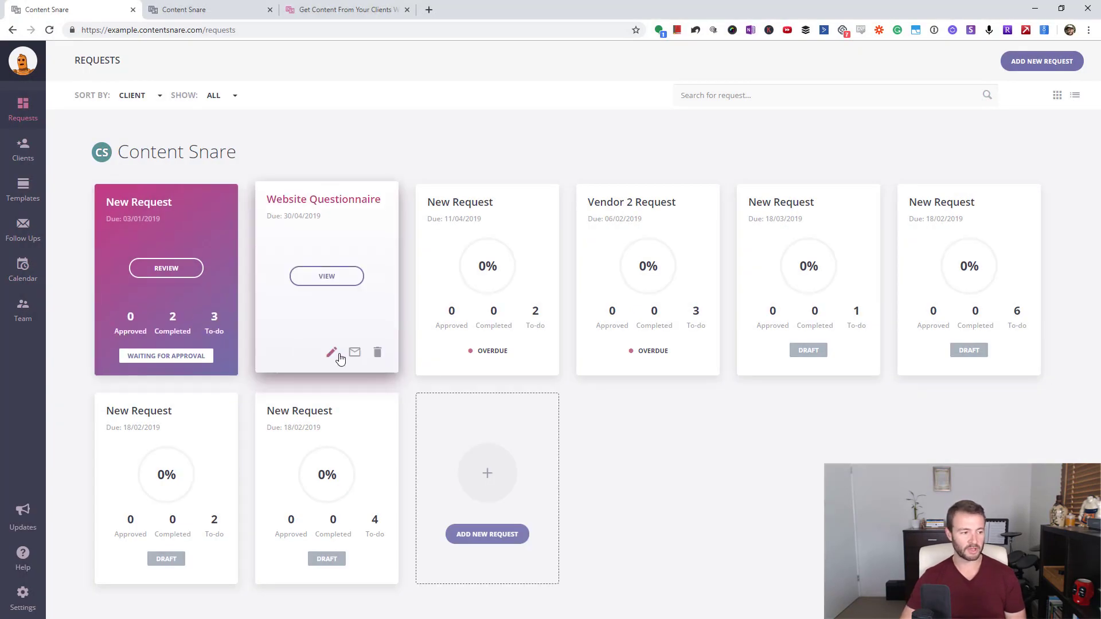
- Open the Website Questionnaire card in the editor, cancel Save as Template, and review its sections
{"action": "left_click", "coordinate": [338, 356]}
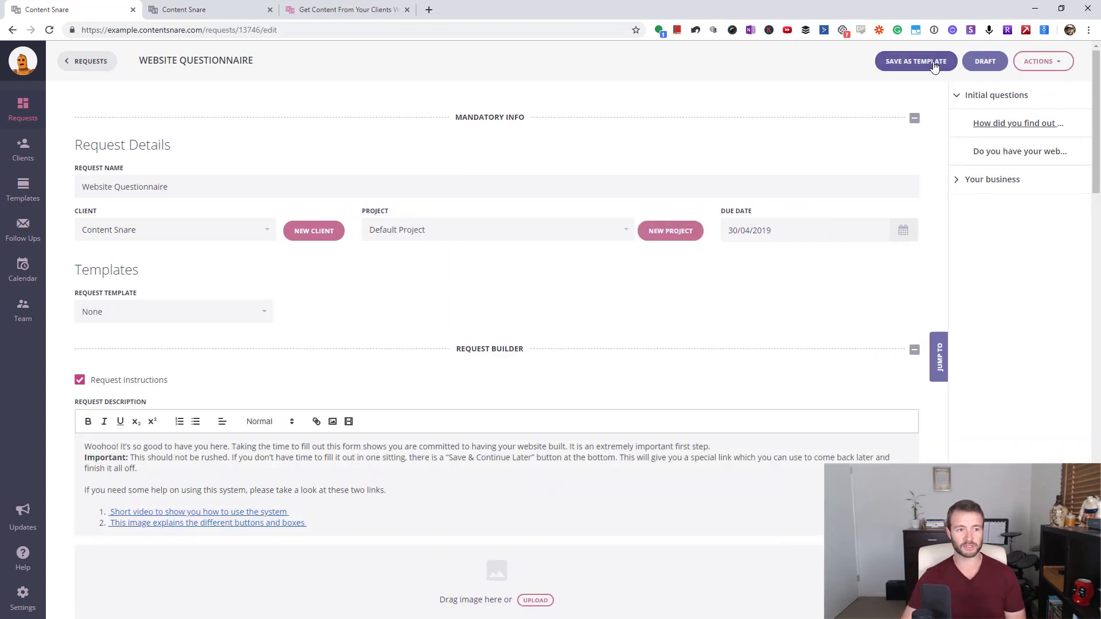
{"action": "left_click", "coordinate": [934, 65]}
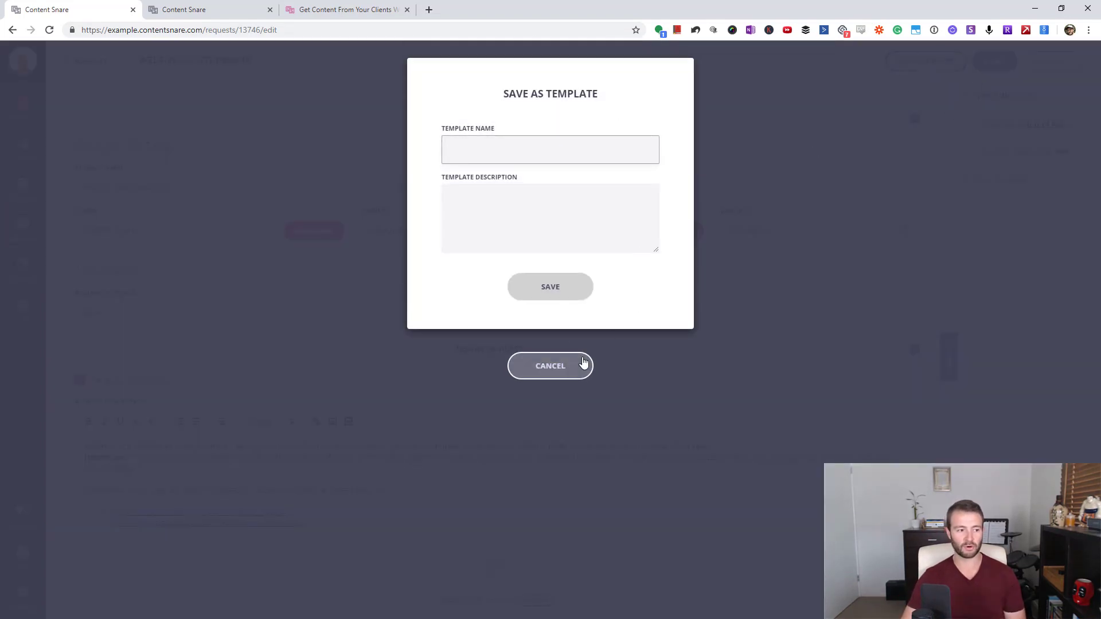
{"action": "left_click", "coordinate": [576, 366]}
{"action": "scroll", "coordinate": [30, 386], "scroll_direction": "down", "scroll_amount": 5}
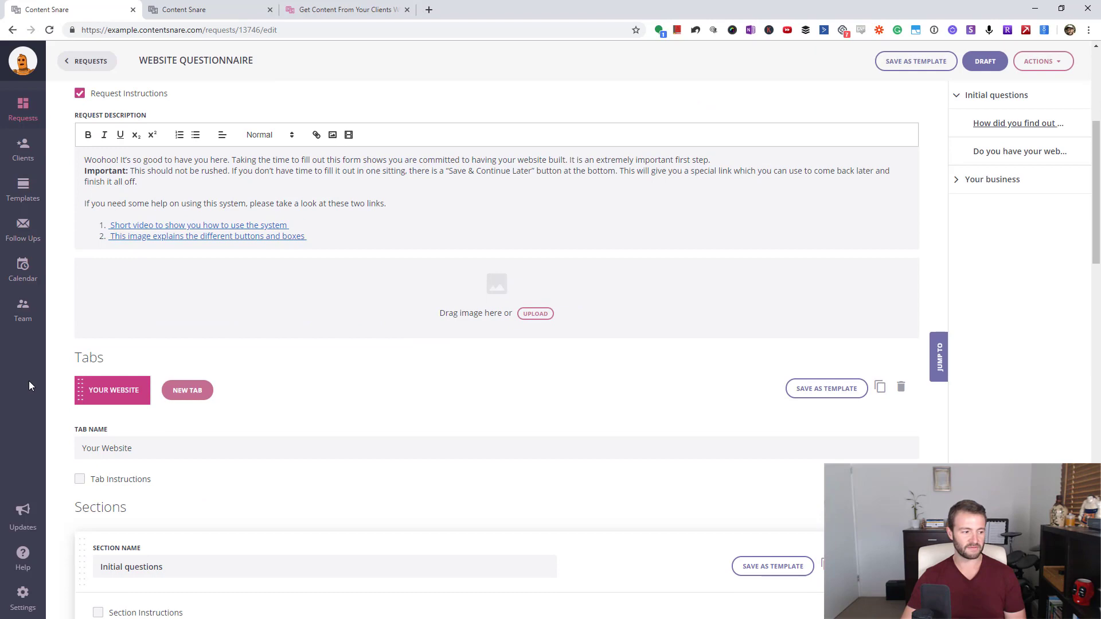
{"action": "scroll", "coordinate": [248, 447], "scroll_direction": "down", "scroll_amount": 2}
{"action": "scroll", "coordinate": [307, 445], "scroll_direction": "up", "scroll_amount": 7}
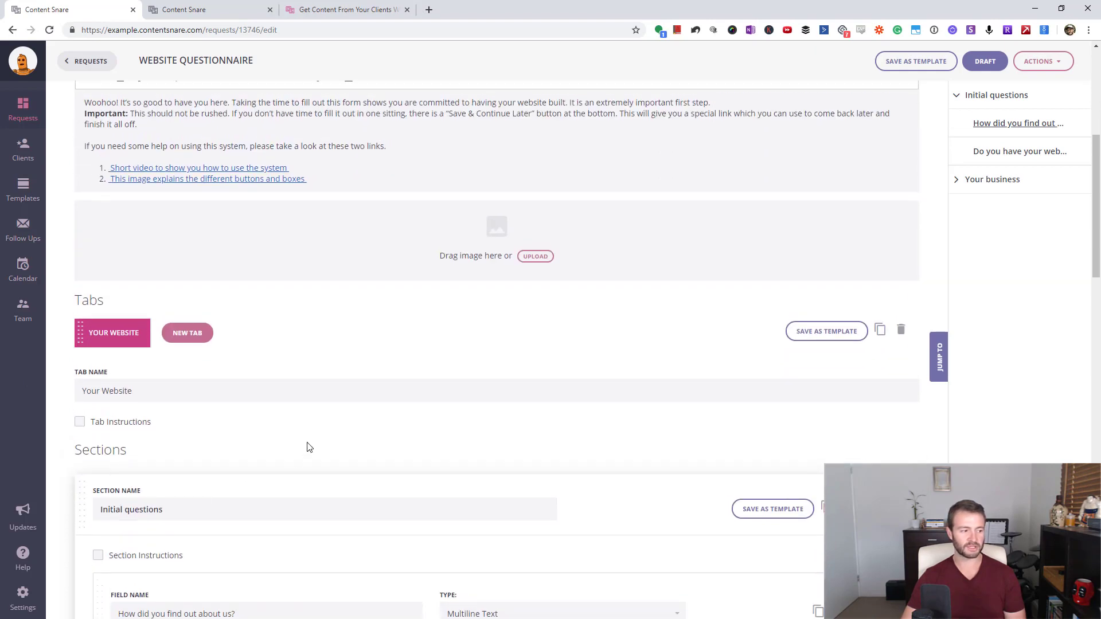